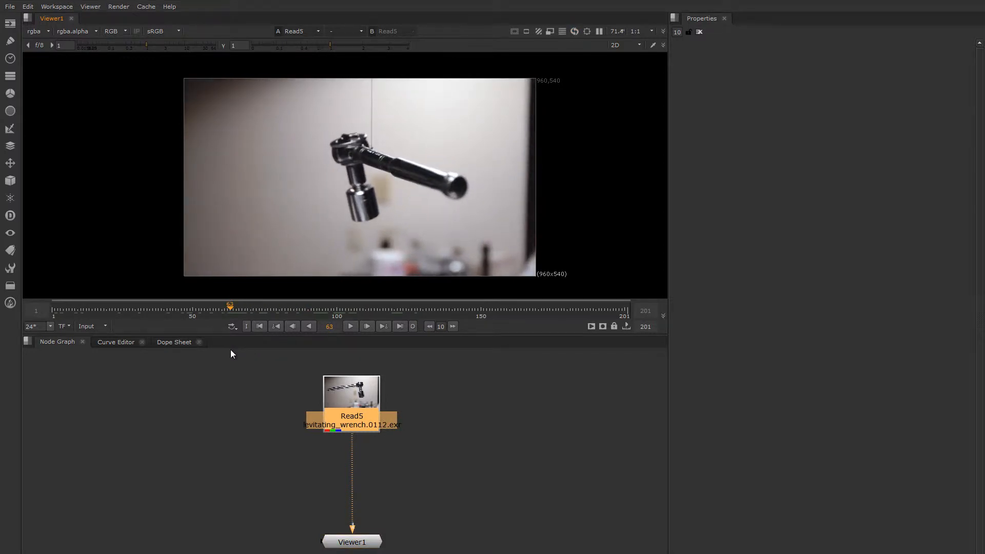
Set the in-point at frame 63 and the out-point at frame 119, then zoom the viewer
left_click(246, 326)
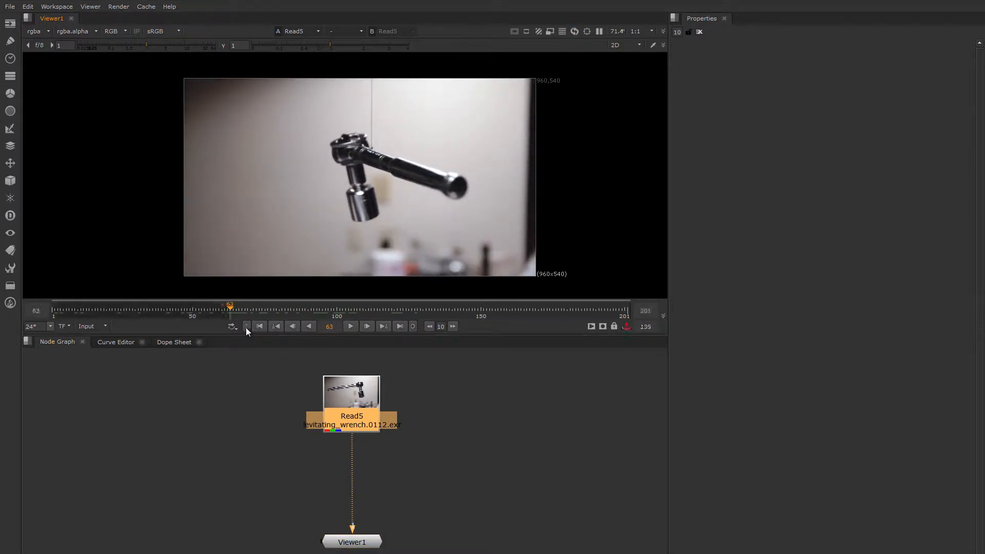
left_click_drag(226, 307, 392, 319)
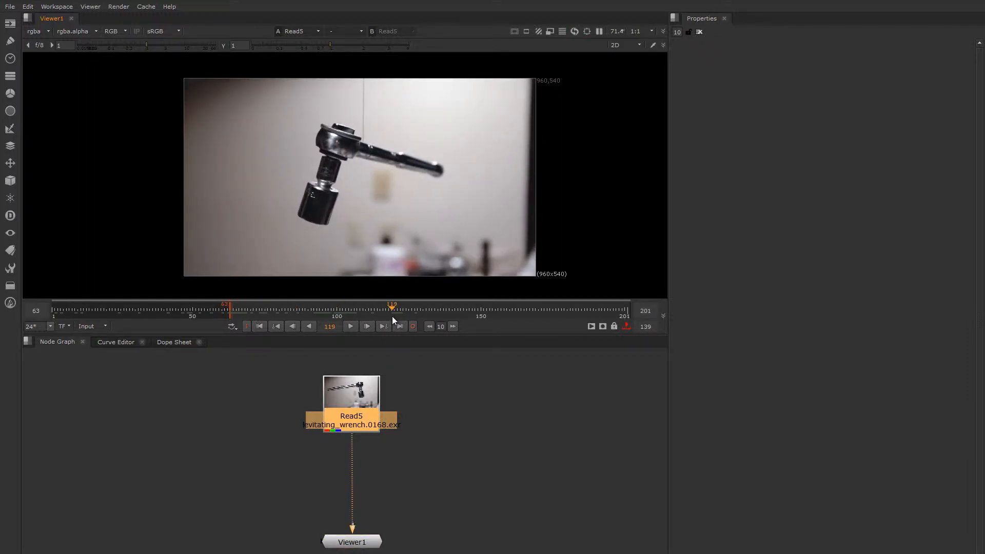
left_click(413, 328)
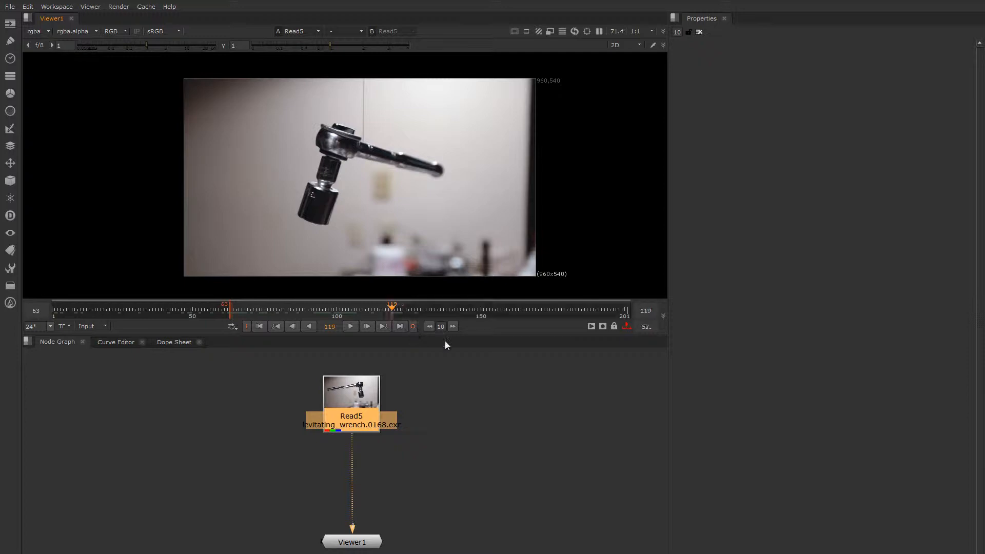
left_click_drag(385, 311, 271, 316)
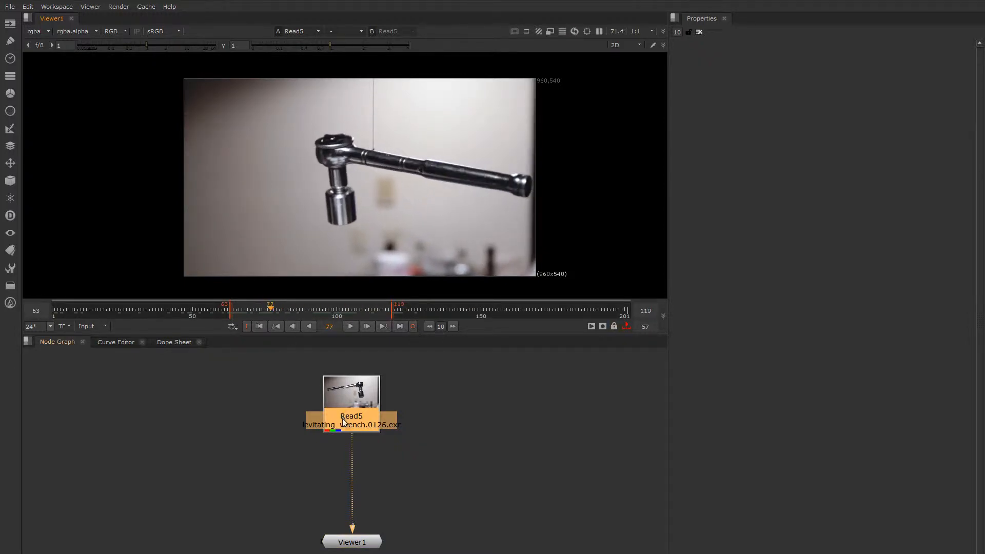
scroll(378, 171, "up", 1)
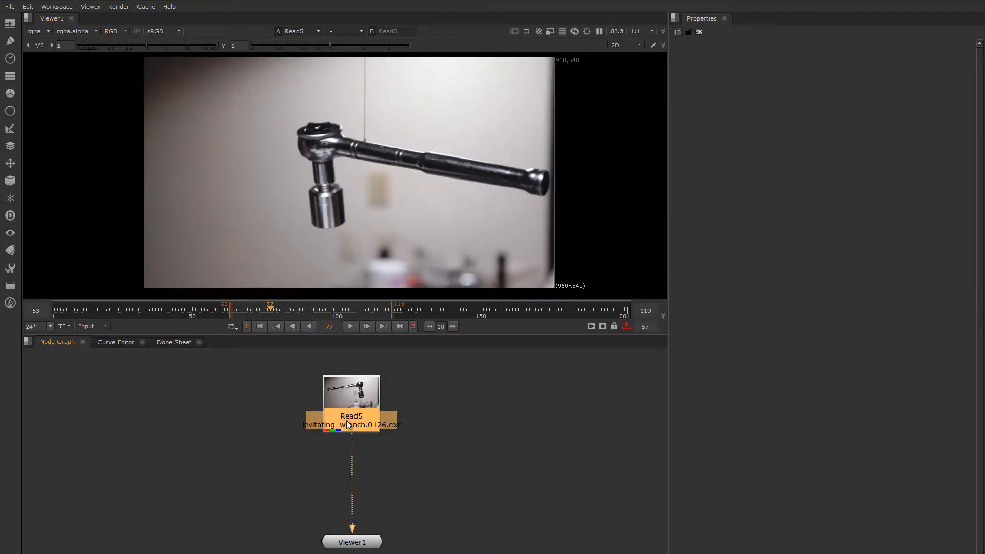
Create a Roto node under the wrench footage through the 'rot' node search
key("Tab")
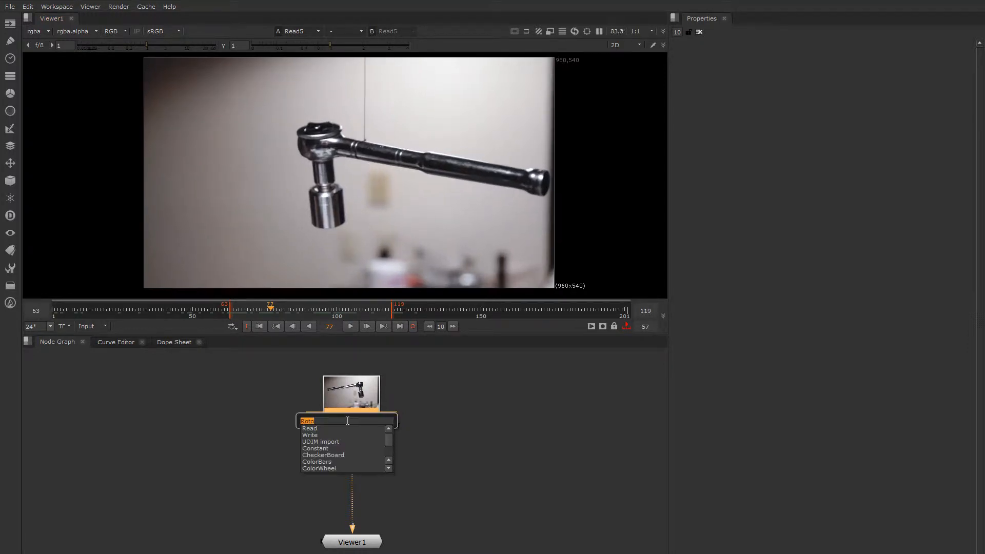
type("rot")
key("Down")
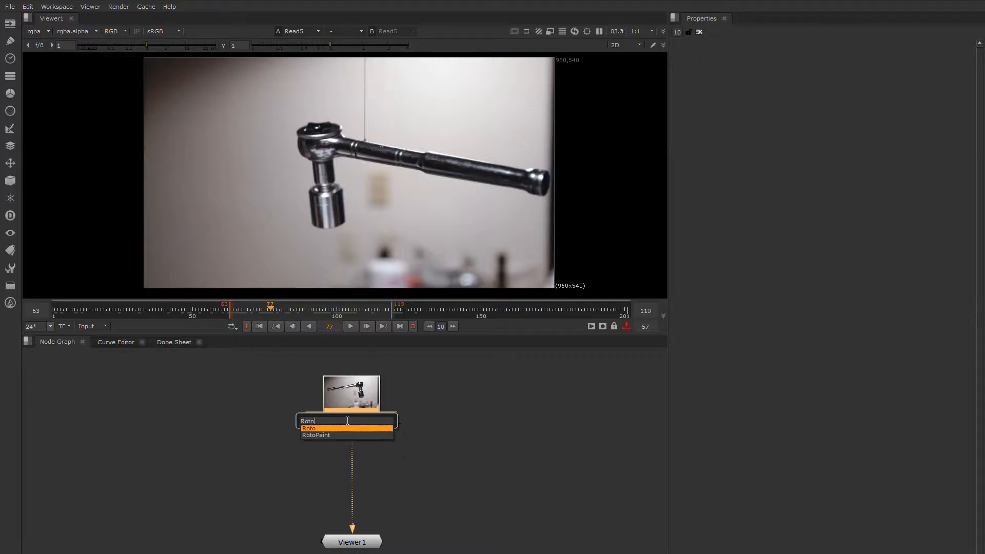
key("Return")
Switch the Roto shape tool to Open Spline and tidy the Roto node in the graph
right_click(30, 109)
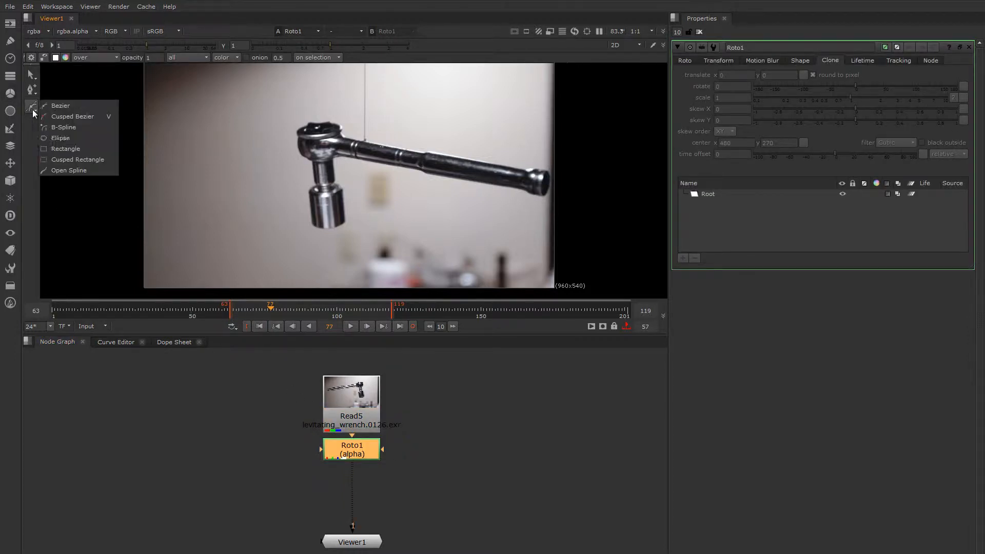
left_click(73, 171)
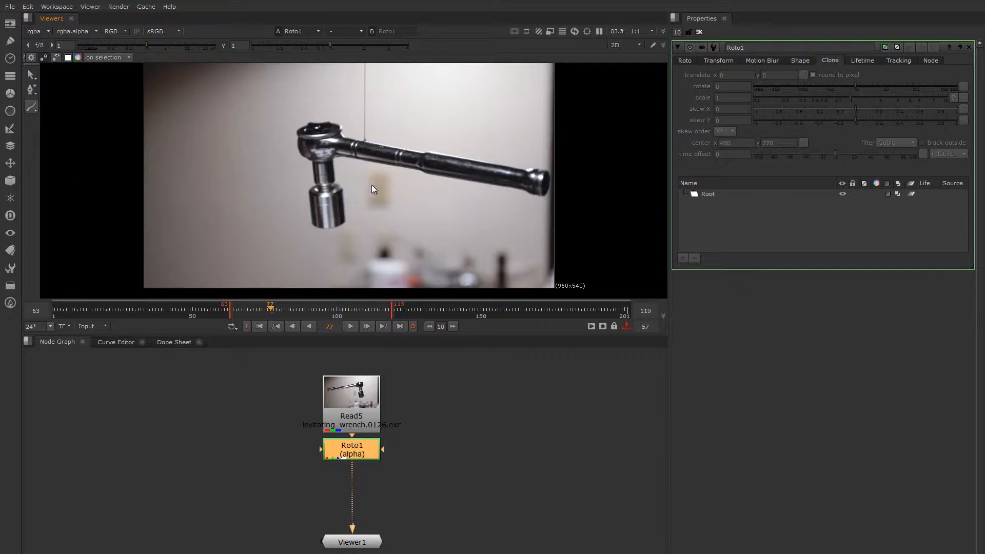
scroll(367, 174, "down", 1)
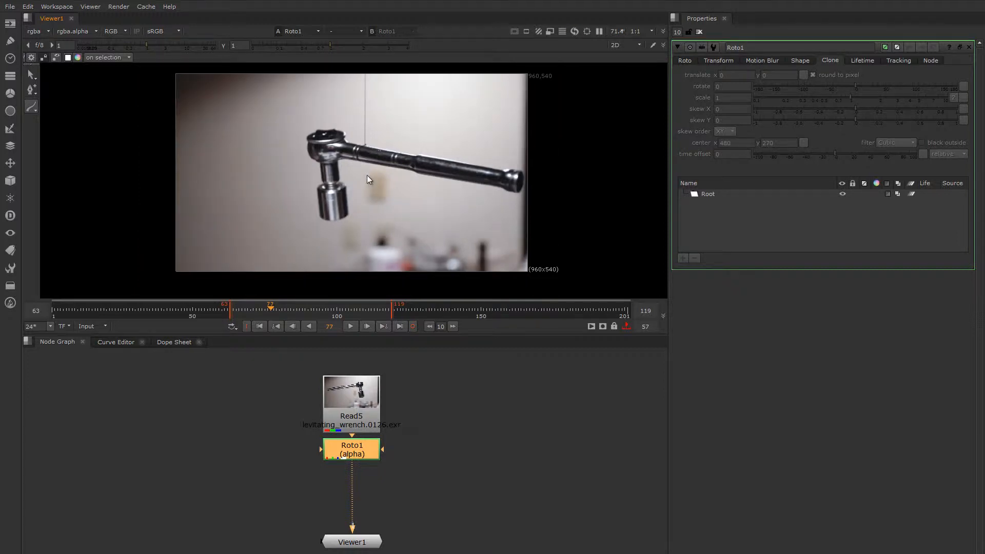
scroll(365, 156, "up", 1)
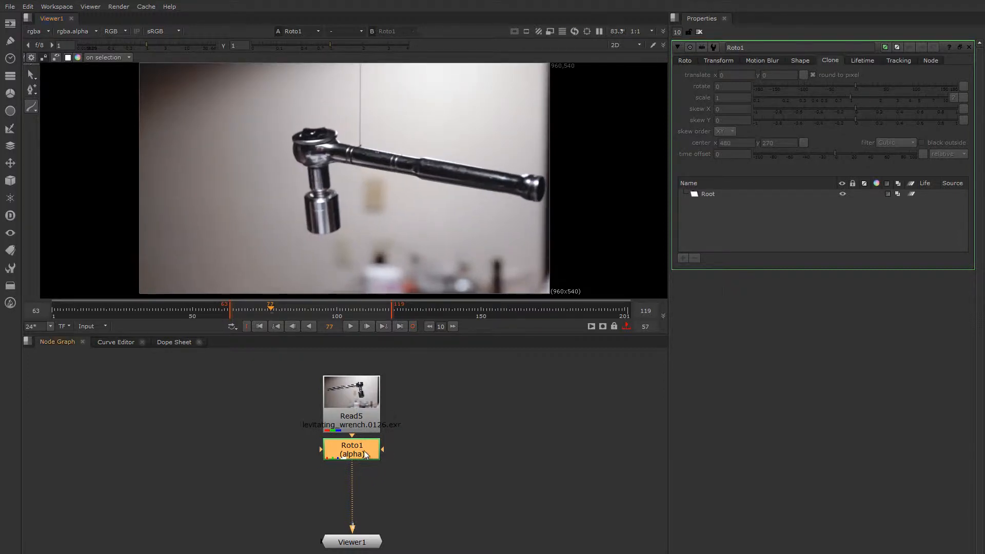
left_click_drag(369, 455, 360, 460)
left_click(421, 404)
Create a Tracker node with 'track' and connect its input to Read5
key("Tab")
type("track")
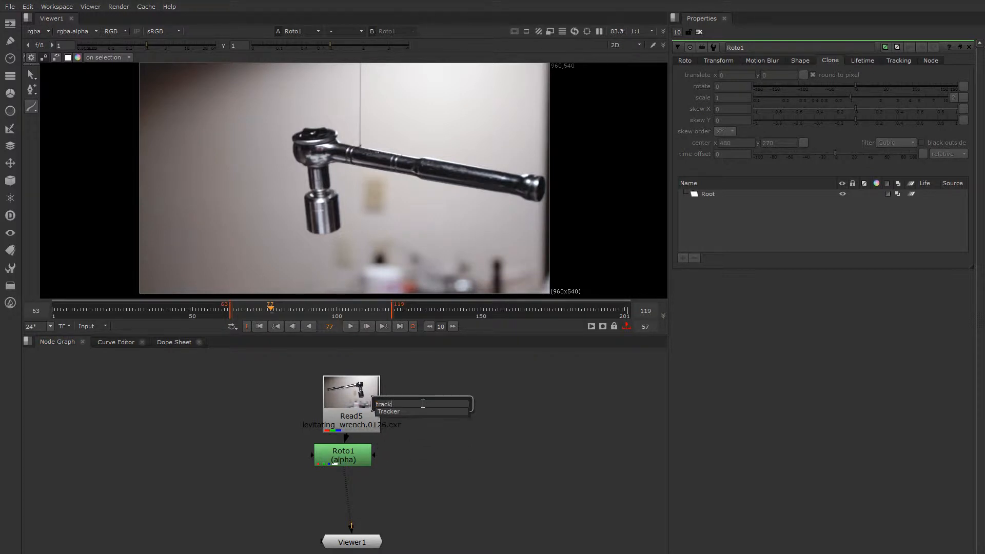
key("Return")
left_click_drag(408, 384, 435, 406)
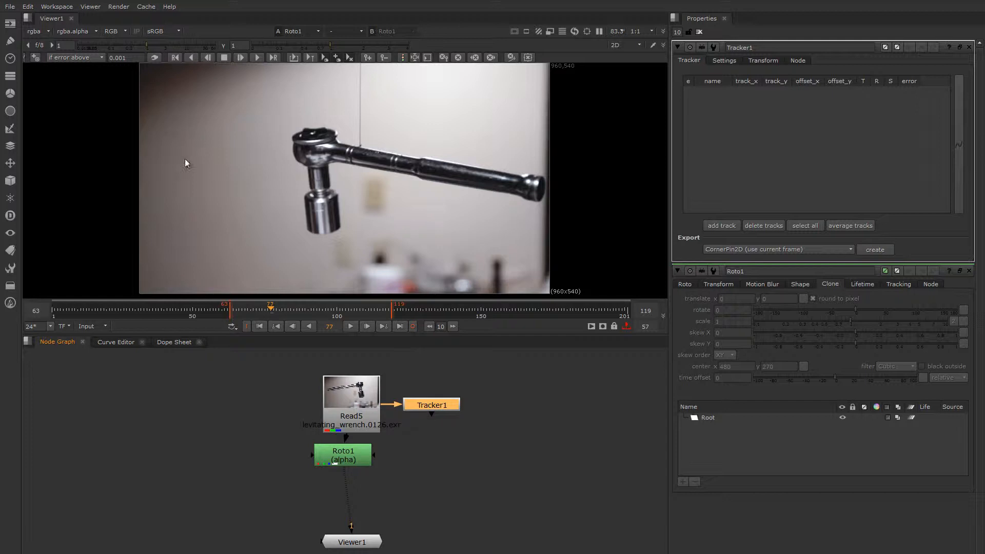
At frame 63, place track 1 where the wire meets the wrench and shrink its pattern box
left_click_drag(269, 310, 229, 309)
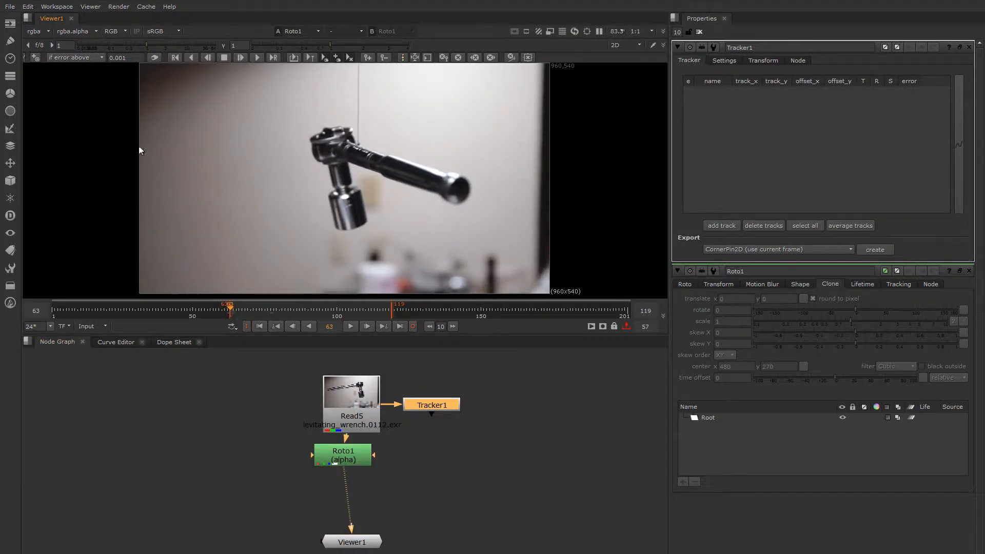
left_click(35, 58)
left_click(360, 150)
scroll(360, 149, "up", 5)
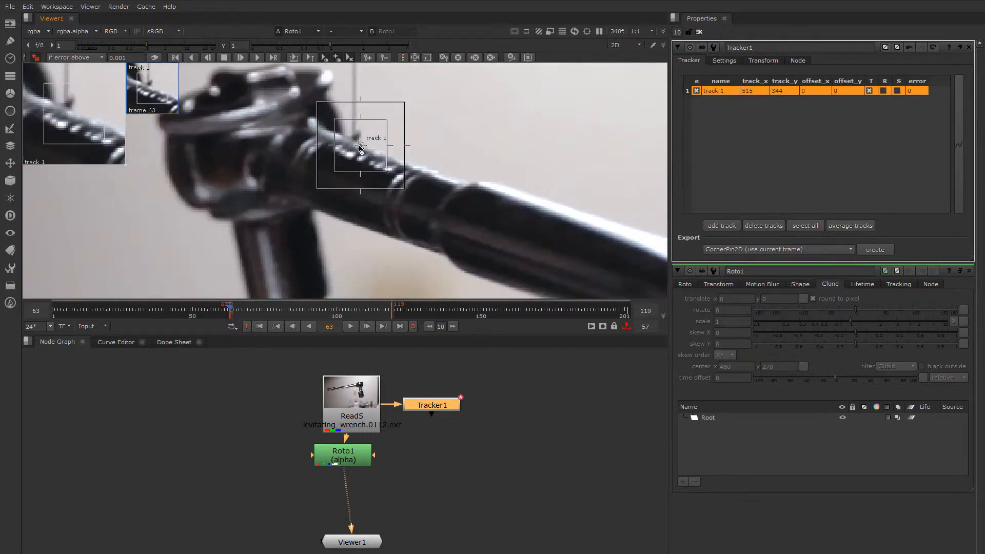
left_click_drag(361, 149, 344, 130)
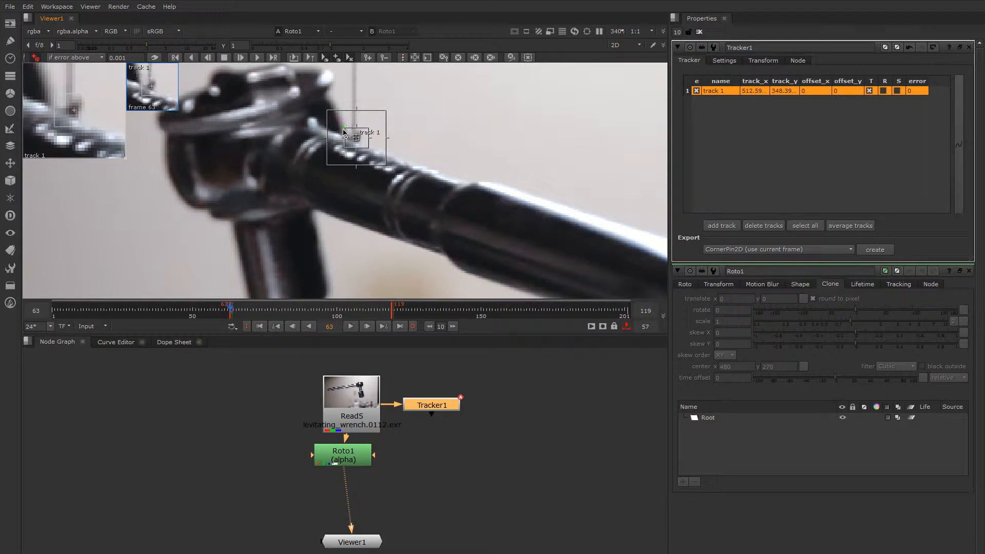
Track the point forward through the range and review it on earlier frames
left_click(258, 57)
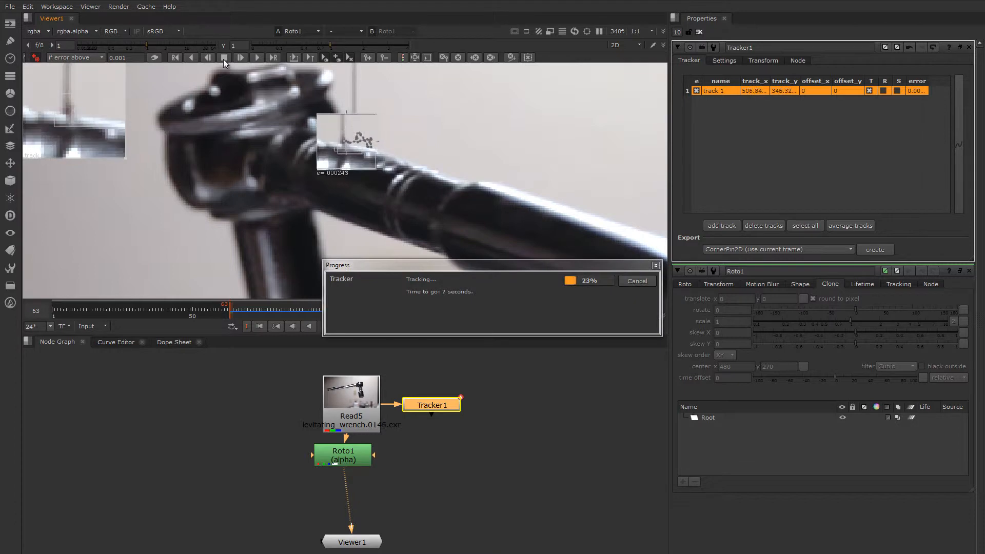
left_click_drag(370, 266, 201, 356)
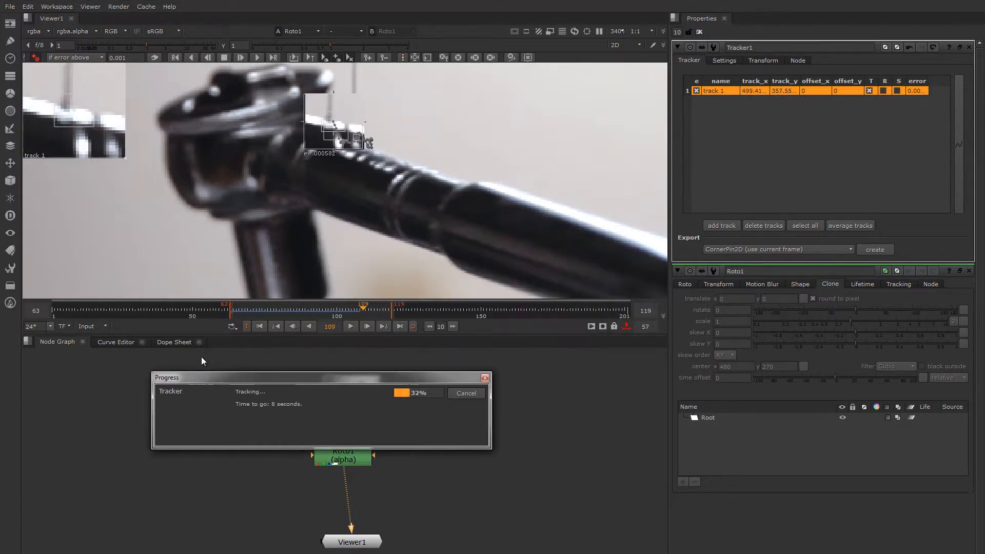
left_click(224, 57)
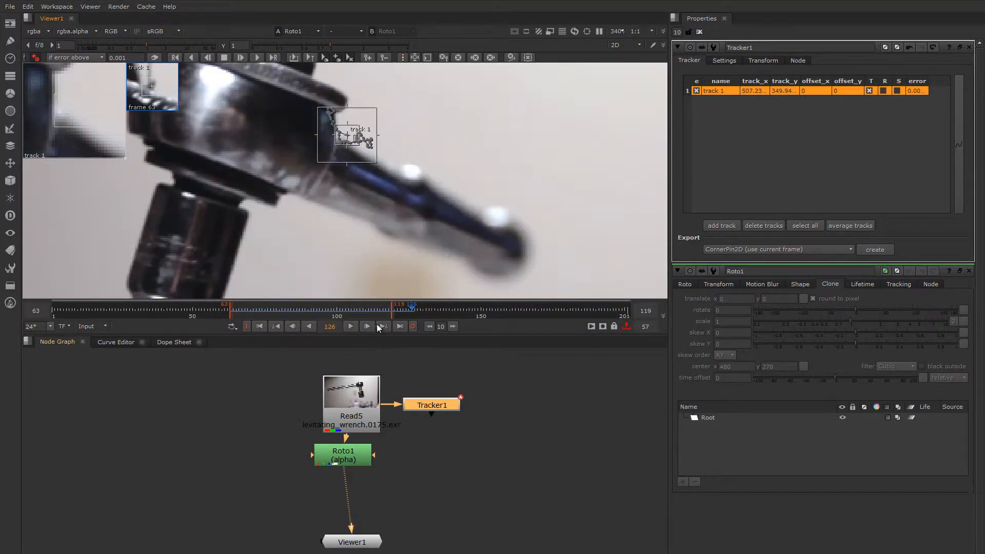
left_click_drag(382, 310, 276, 310)
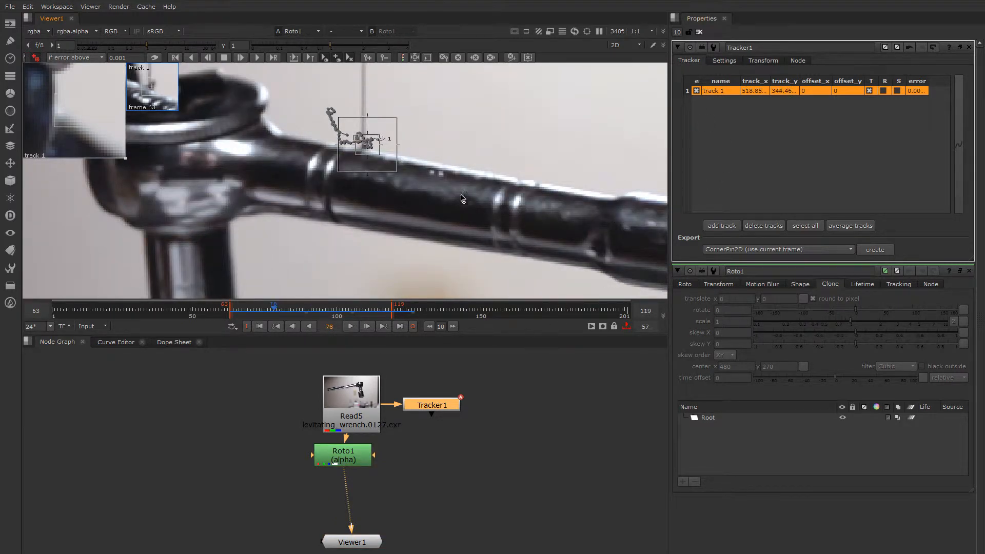
left_click(264, 313)
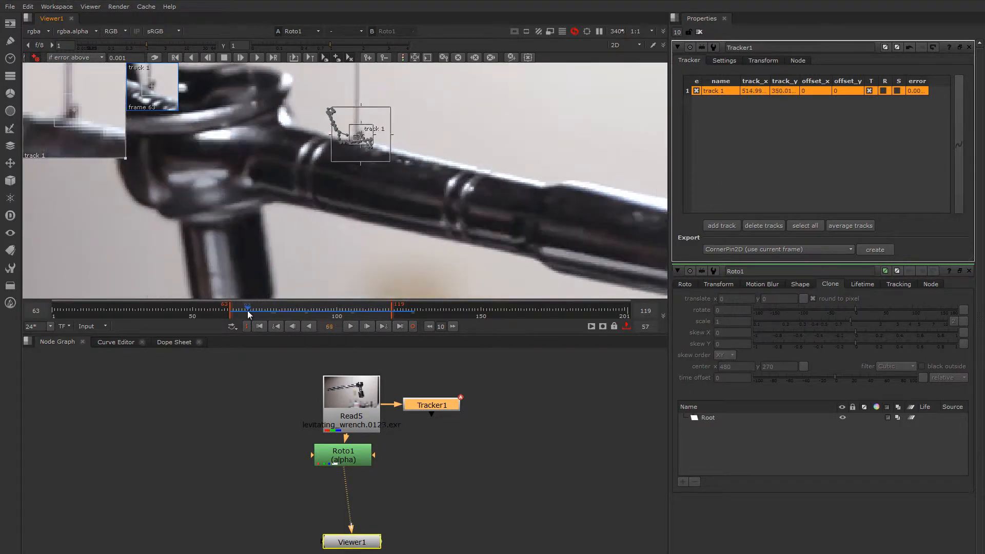
mouse_move(264, 312)
left_mouse_down()
mouse_move(330, 327)
mouse_move(310, 312)
mouse_move(281, 313)
left_mouse_up()
scroll(359, 251, "down", 3)
scroll(393, 244, "down", 2)
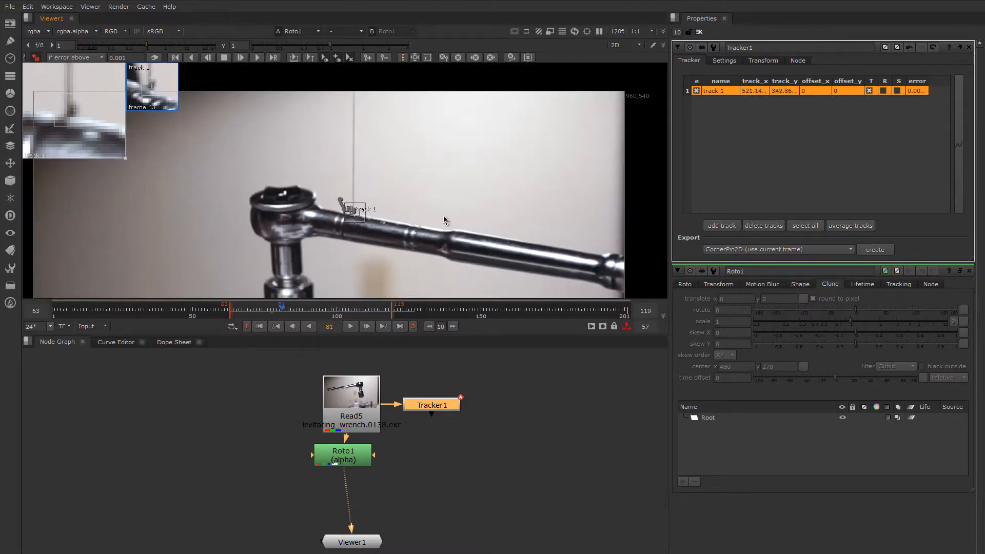
Close the open panels, reopen Roto1's settings at an earlier frame and pick the Open Spline tool
left_click(699, 31)
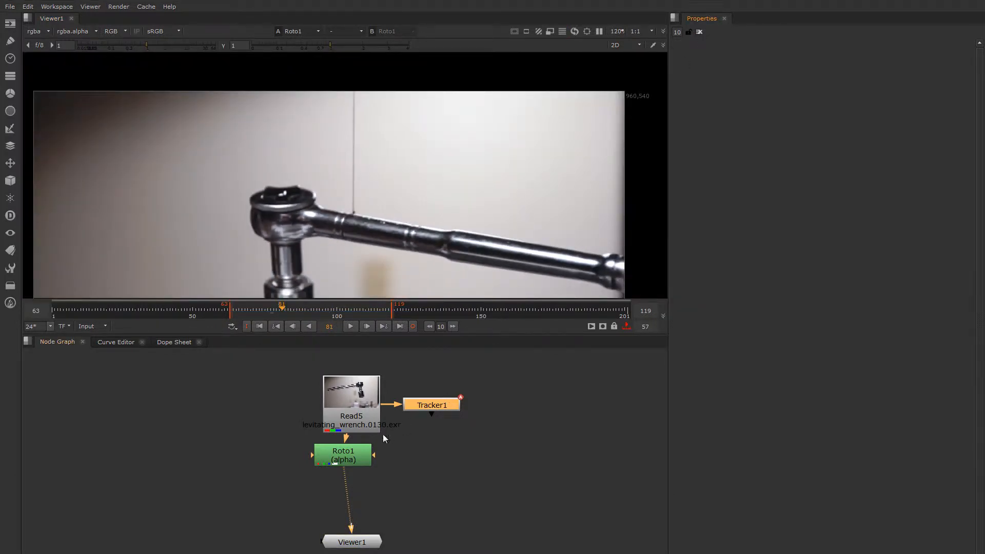
left_click(341, 460)
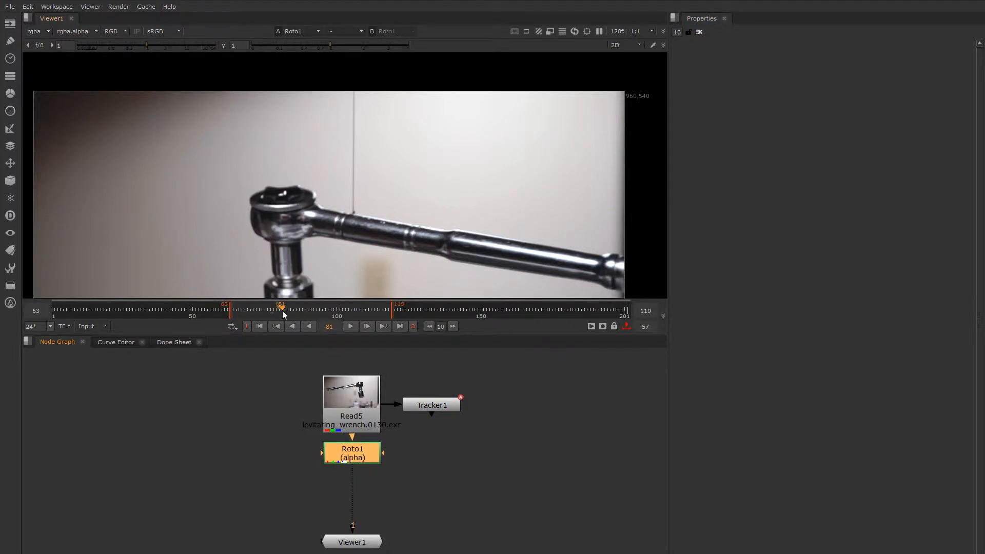
left_click_drag(282, 311, 230, 311)
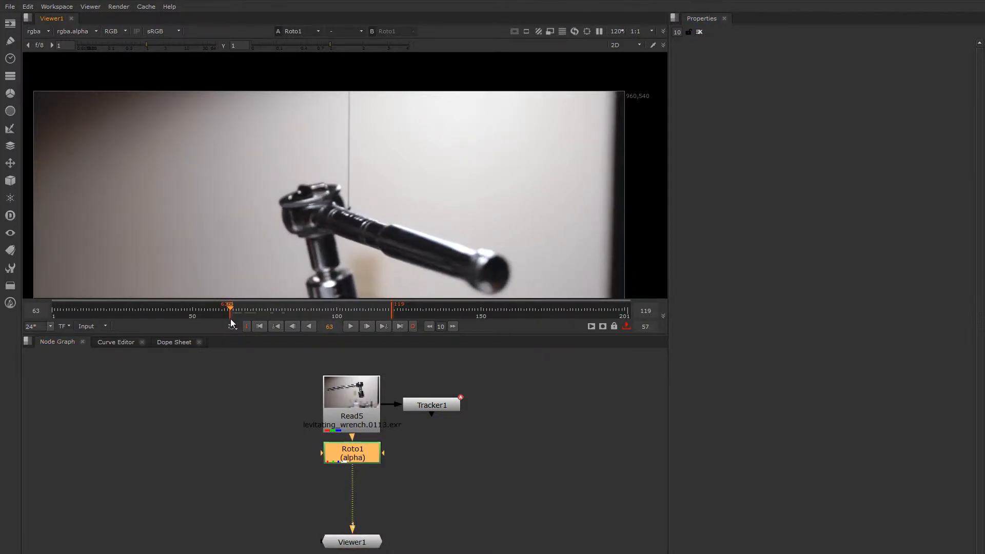
double_click(352, 459)
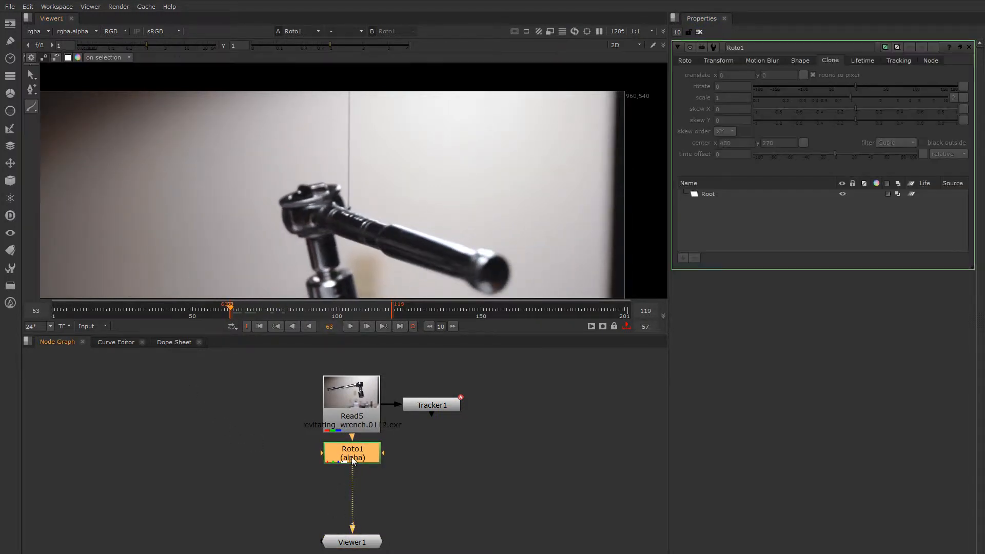
right_click(33, 106)
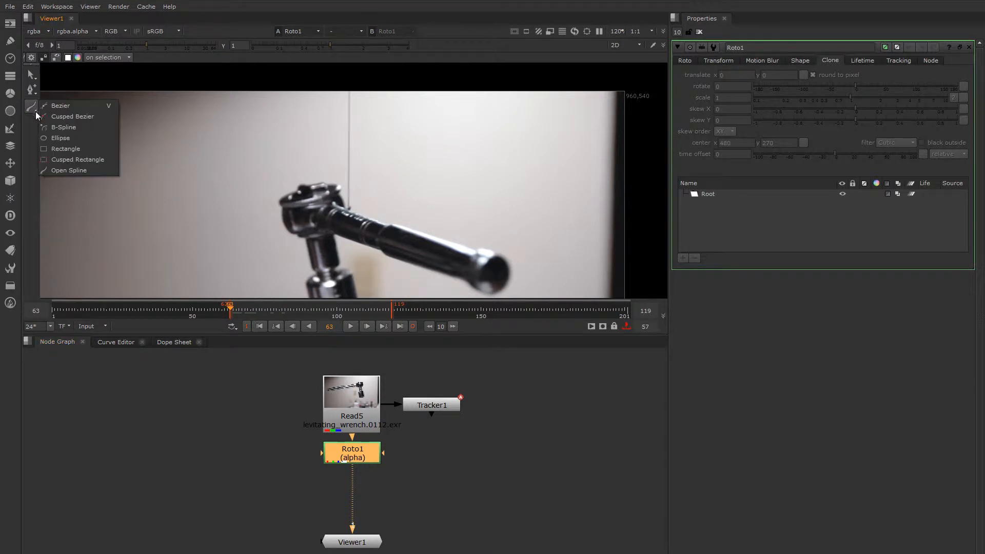
left_click(75, 167)
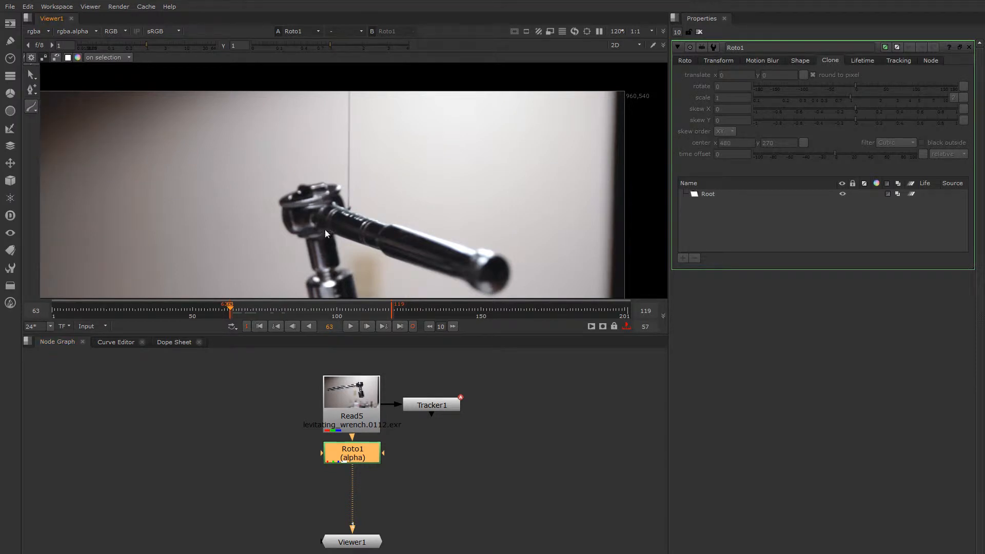
Draw an open spline from the wrench up the wire past the frame top, then select its bottom point
left_click(349, 210)
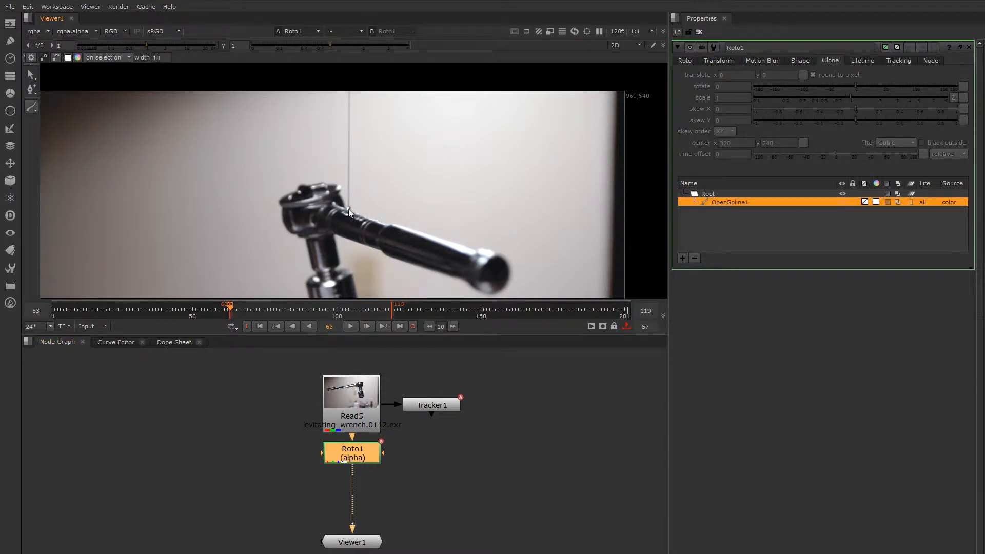
left_click(349, 82)
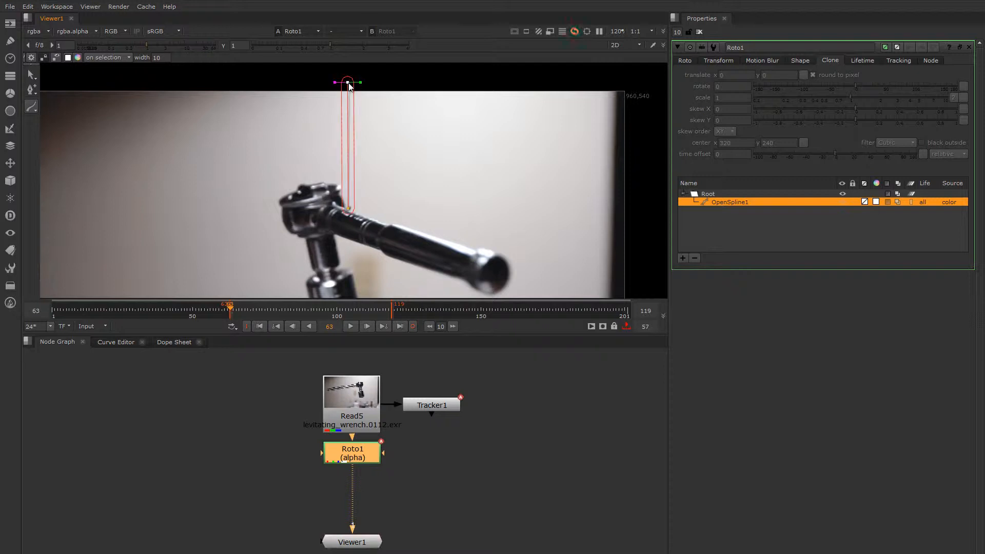
left_click_drag(349, 84, 350, 86)
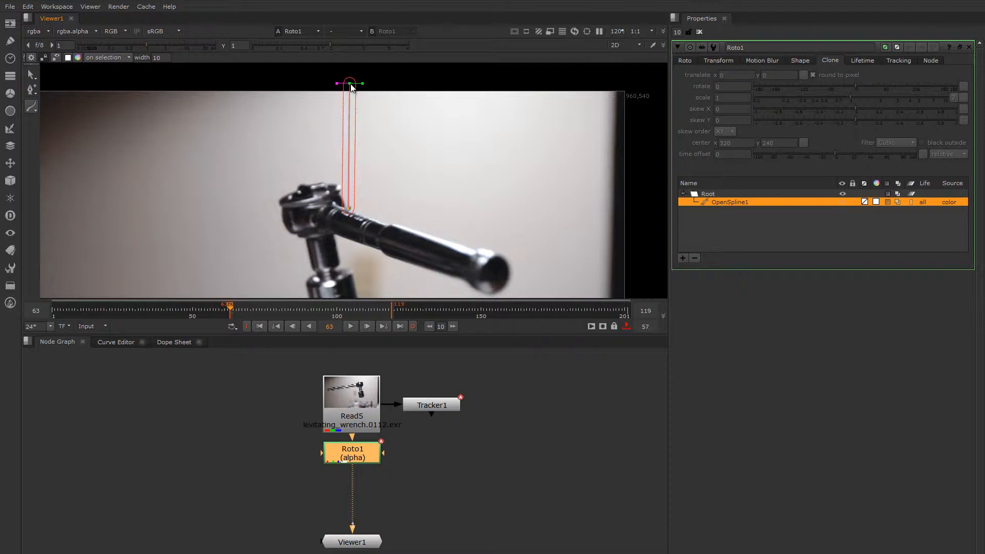
left_click(348, 211)
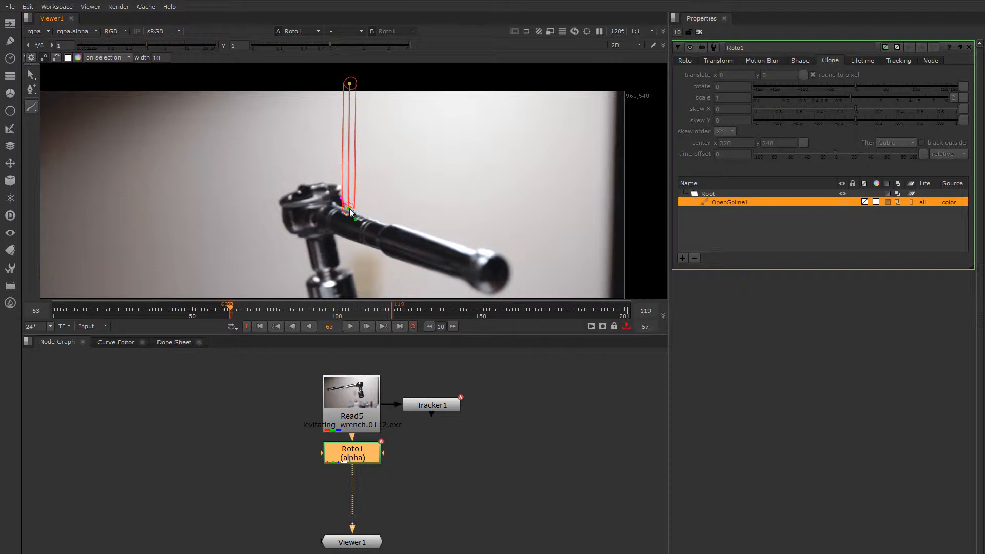
key("q")
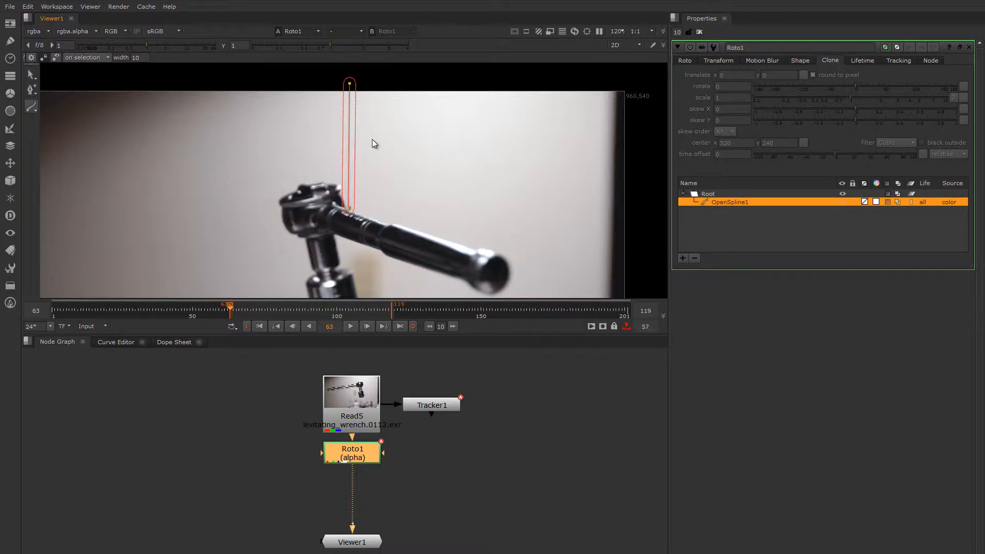
key("q")
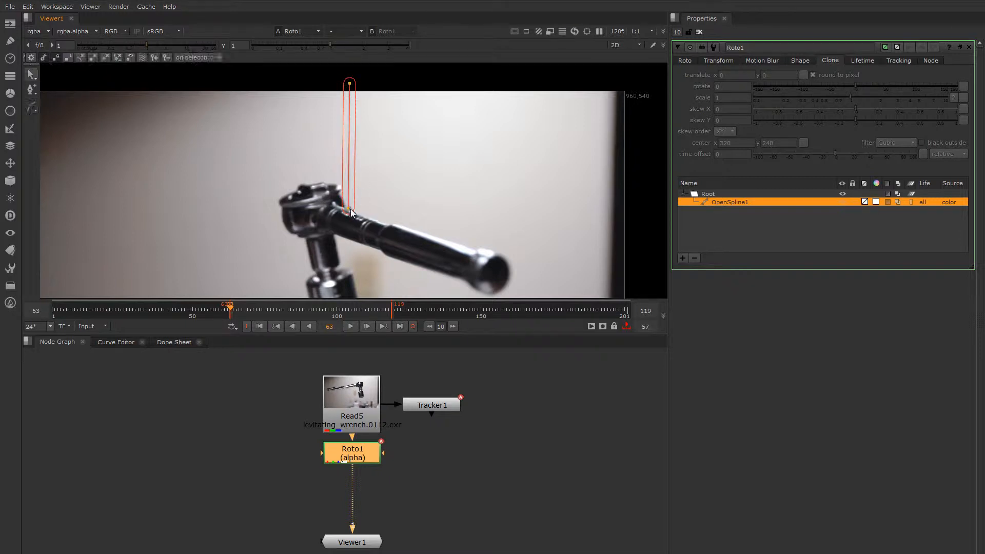
left_click(348, 209)
left_click(349, 211)
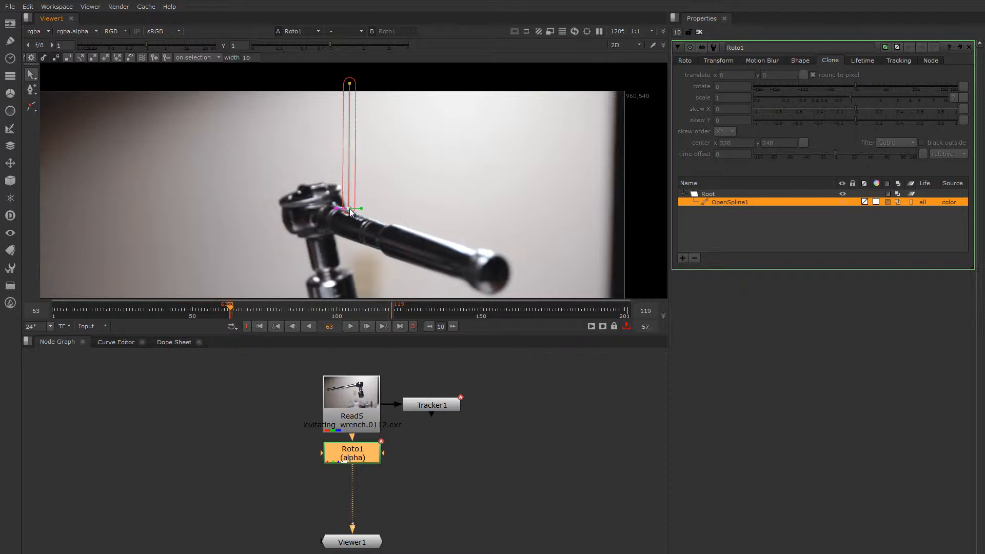
Reduce OpenSpline1's stroke width from 10 to 3.7 so it just covers the wire
left_click(349, 83)
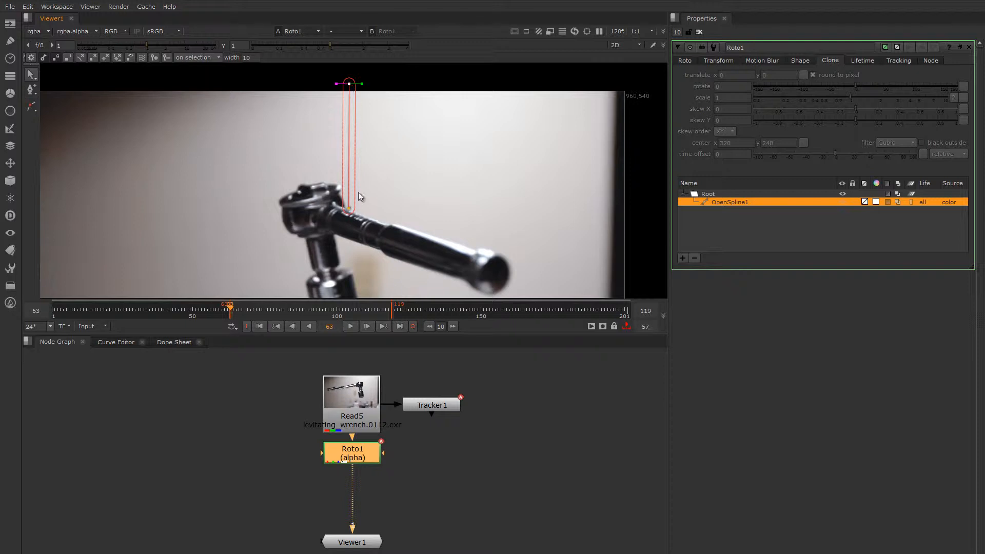
scroll(352, 211, "up", 3)
scroll(352, 211, "down", 3)
middle_click_drag(353, 210, 341, 226)
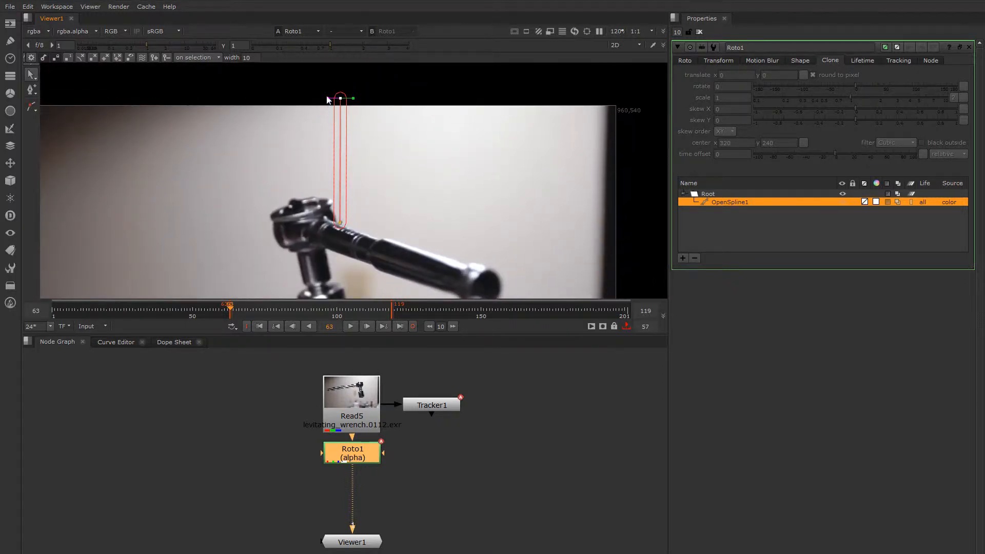
left_click(247, 58)
left_click_drag(247, 57, 191, 72)
scroll(349, 225, "up", 2)
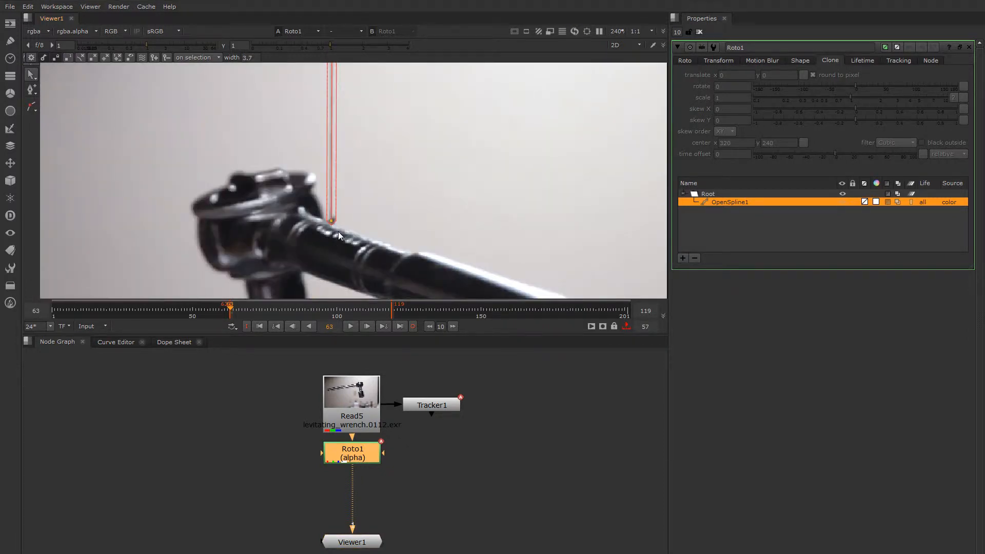
scroll(337, 232, "down", 1)
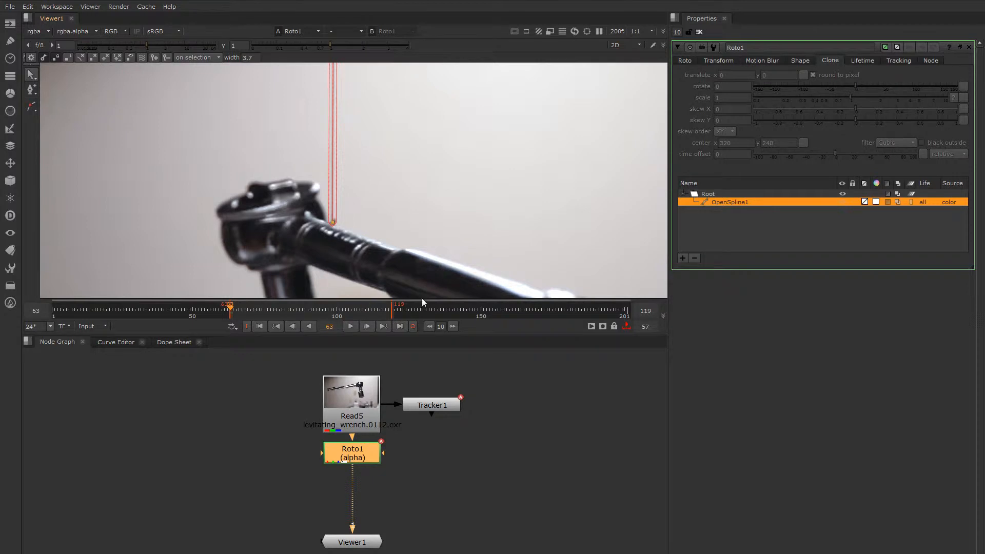
left_click(430, 406)
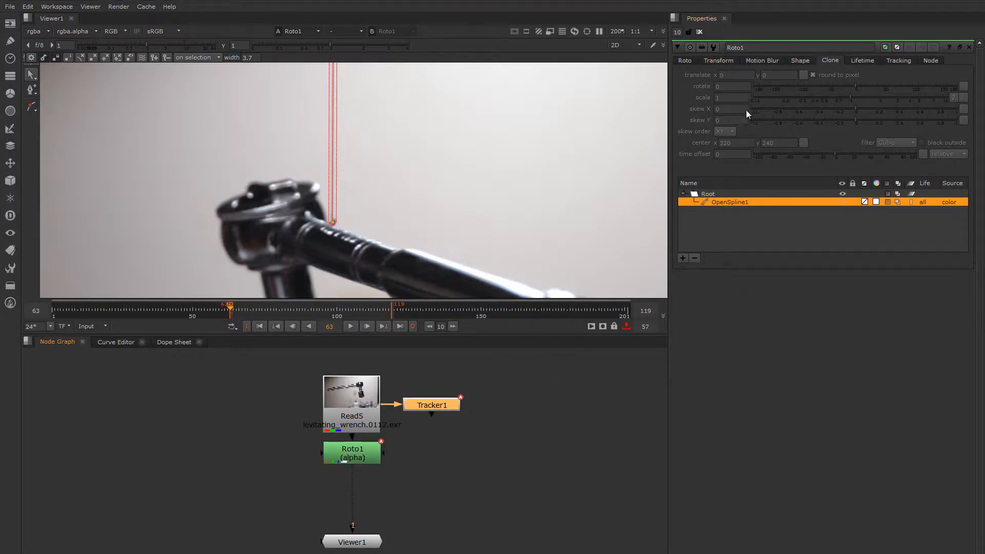
Open Tracker1 and Roto1 settings and select OpenSpline1, browsing its right-click options
double_click(434, 405)
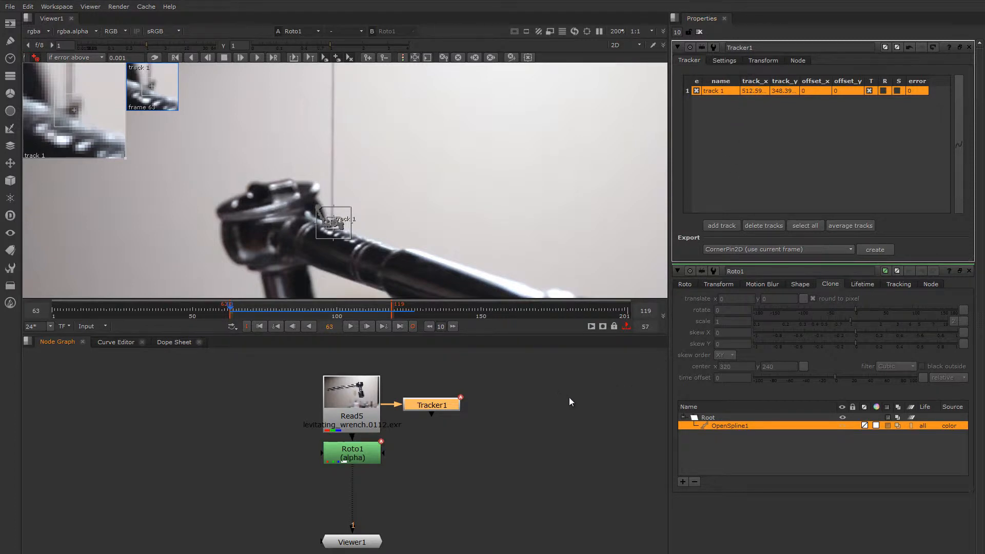
double_click(364, 455)
left_click(700, 31)
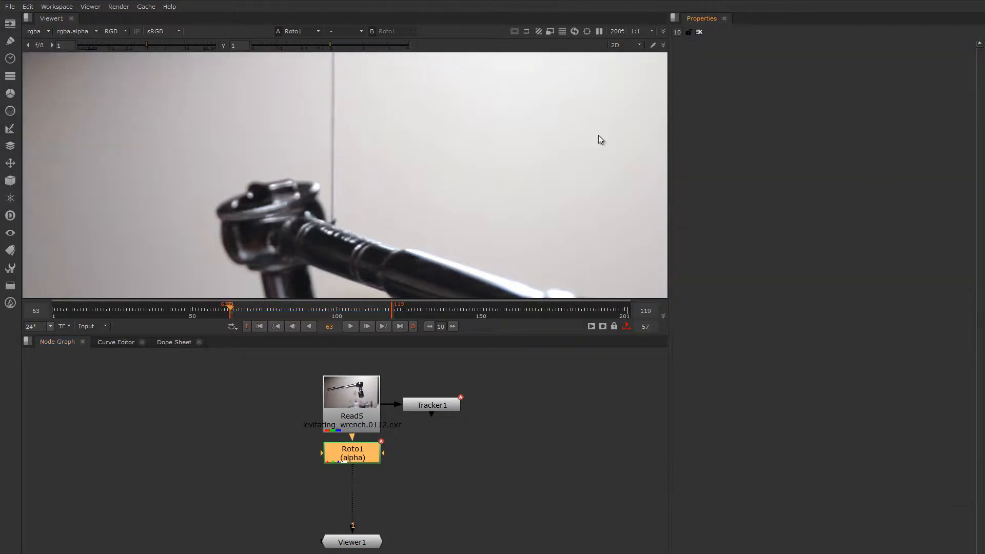
double_click(359, 449)
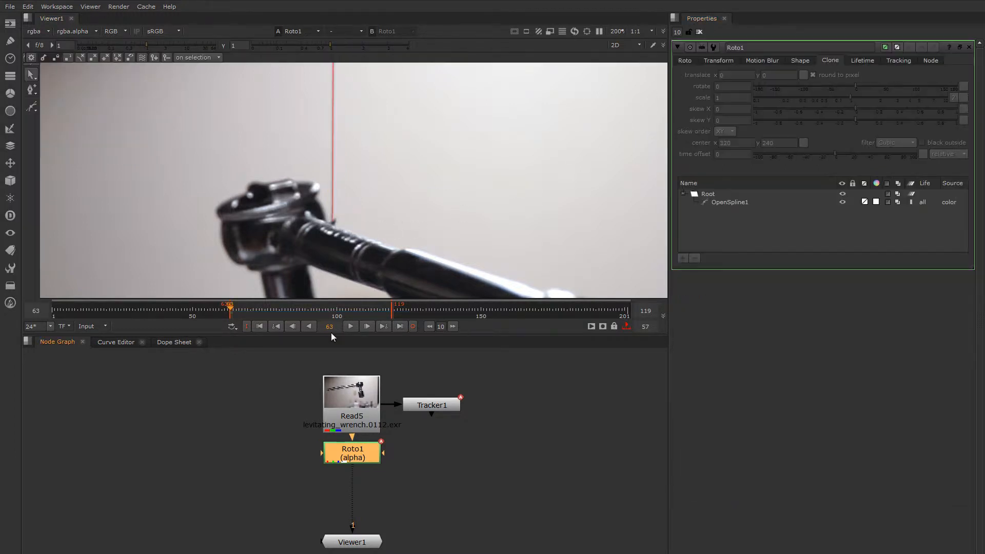
left_click(331, 221)
right_click(331, 222)
mouse_move(377, 375)
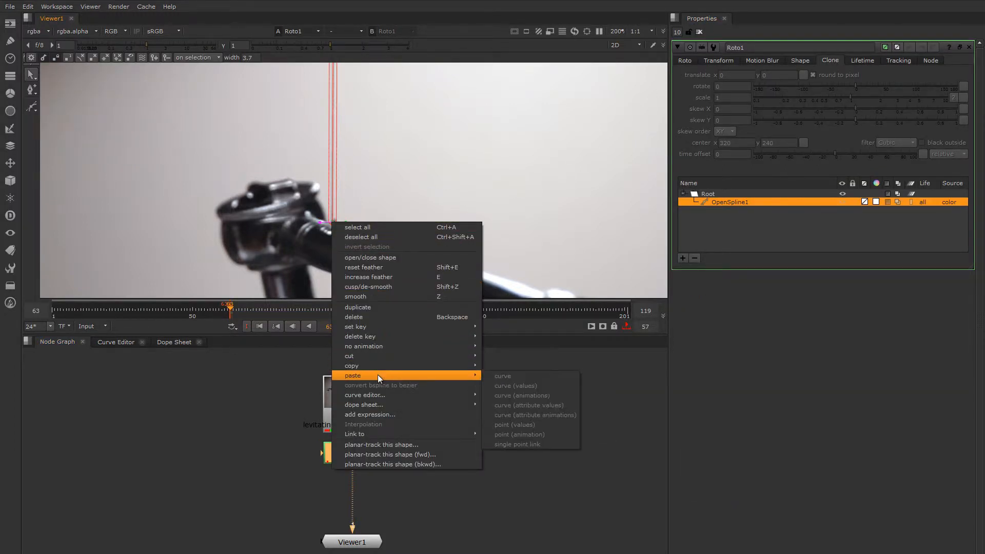
mouse_move(386, 435)
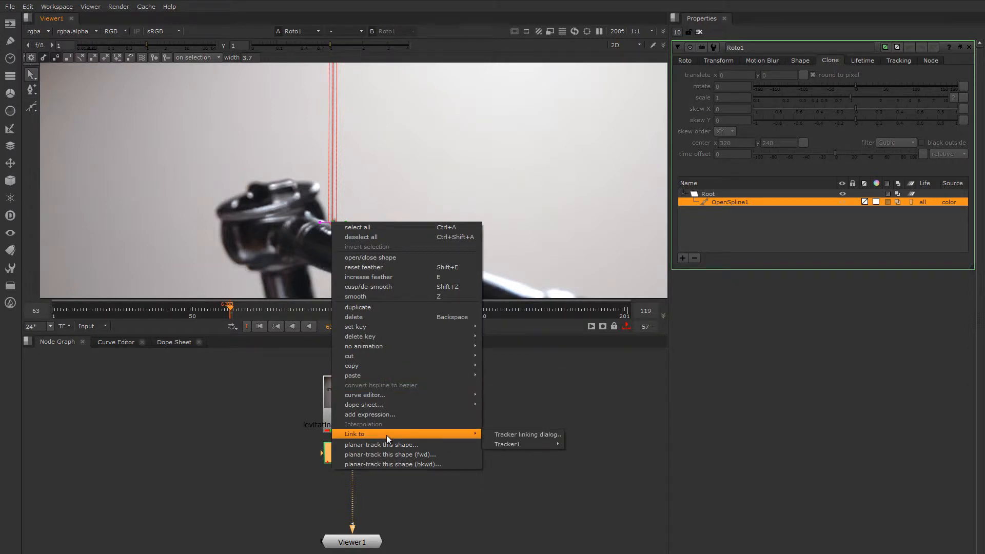
mouse_move(534, 445)
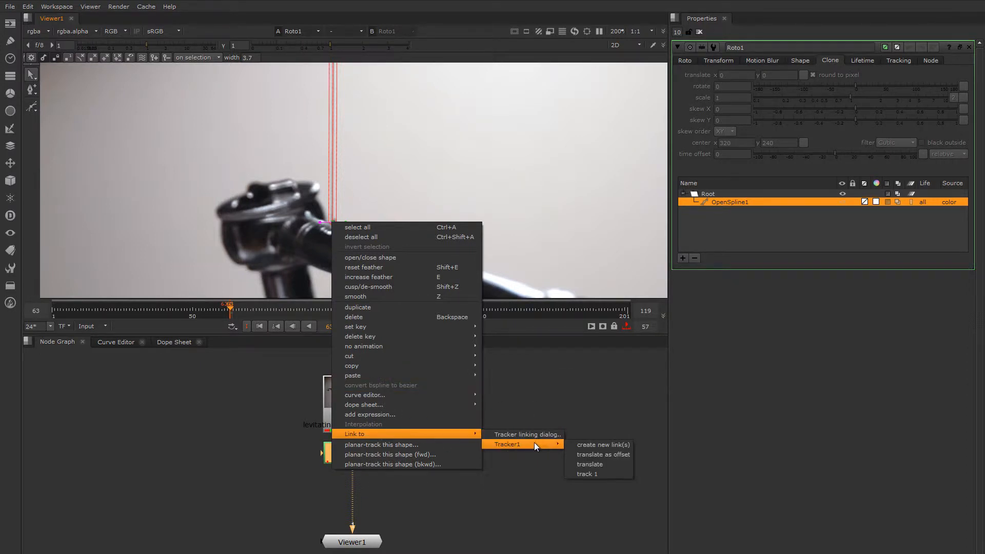
left_click(559, 385)
Link the spline's bottom point to Tracker1 as a translate offset
scroll(403, 162, "down", 3)
middle_click_drag(403, 161, 401, 177)
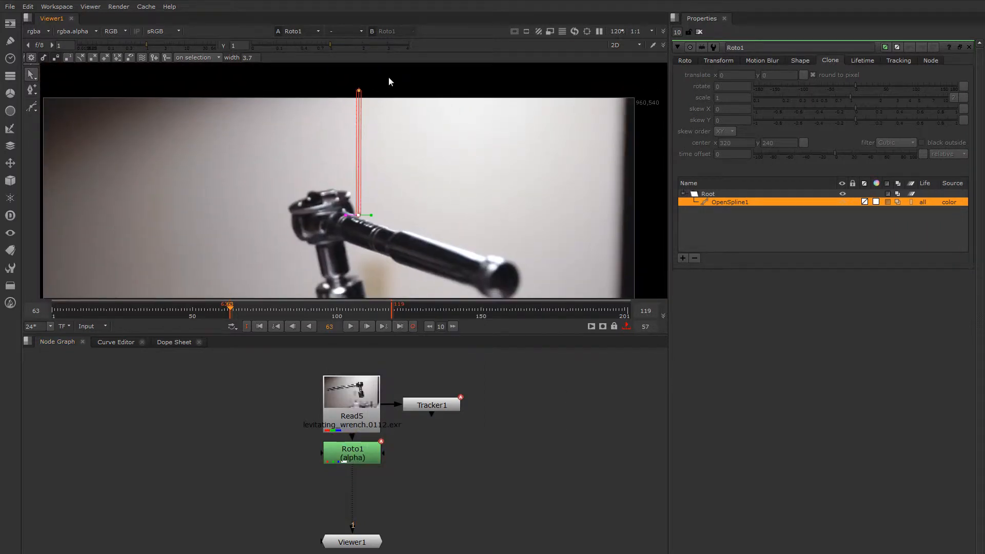
scroll(354, 221, "up", 4)
right_click(361, 214)
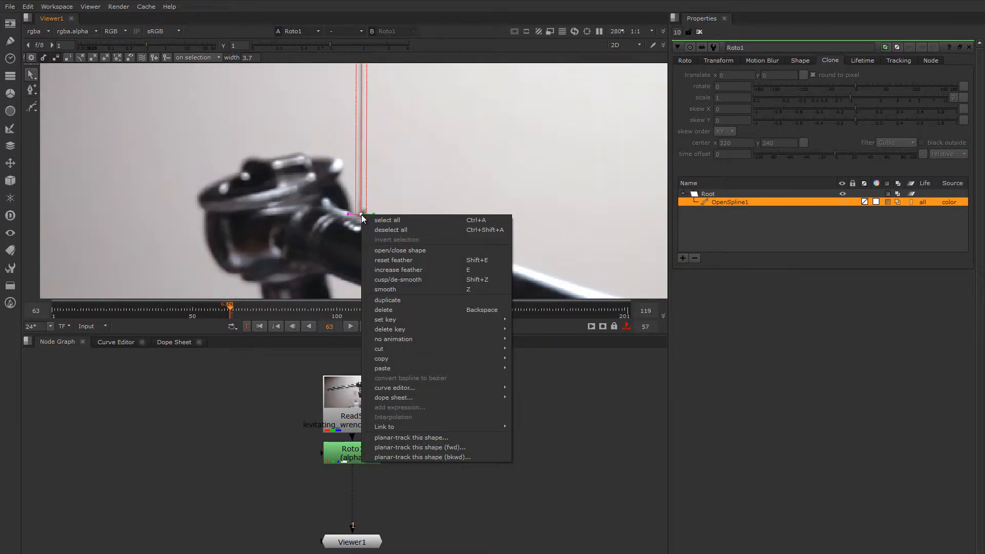
mouse_move(423, 427)
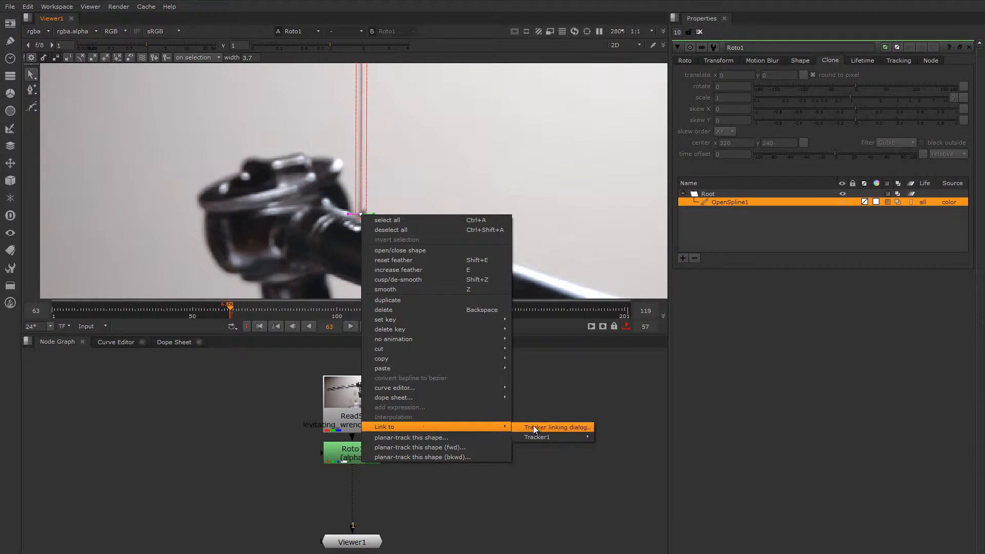
mouse_move(559, 441)
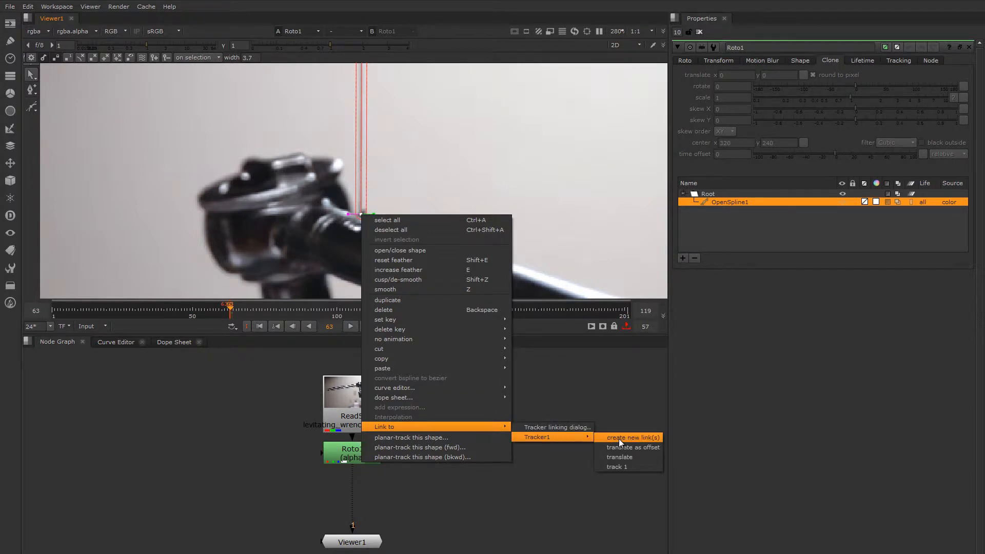
left_click(655, 446)
scroll(456, 190, "down", 3)
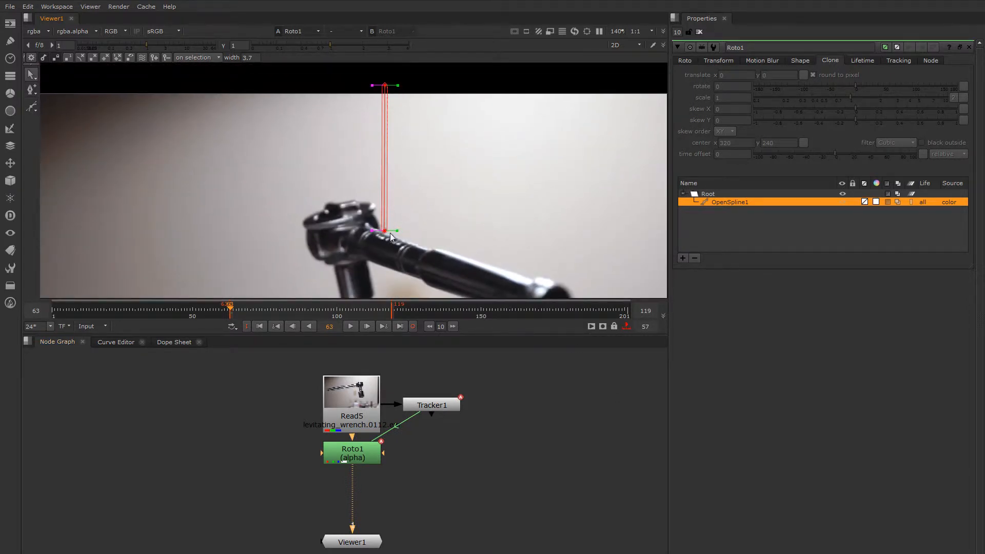
left_click_drag(242, 310, 268, 322)
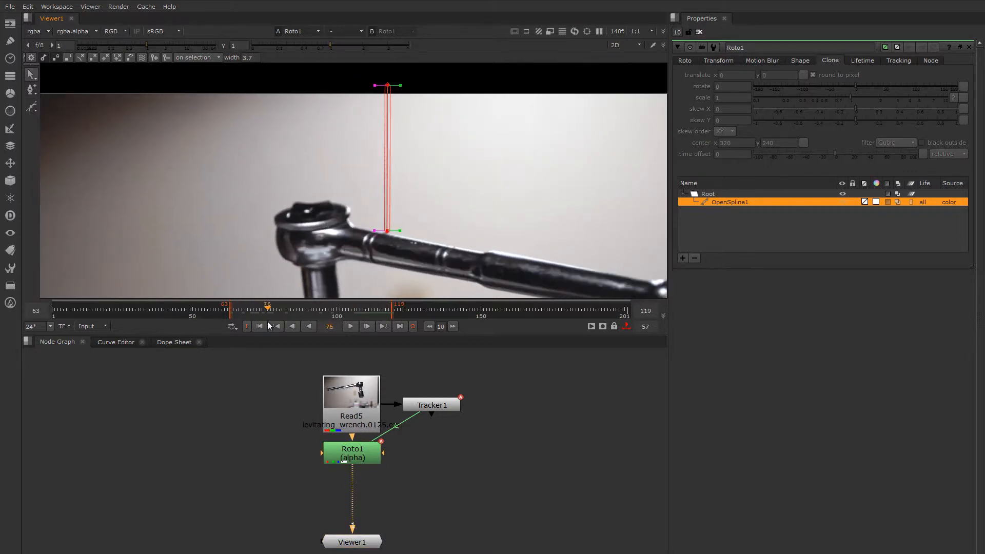
left_click(379, 251)
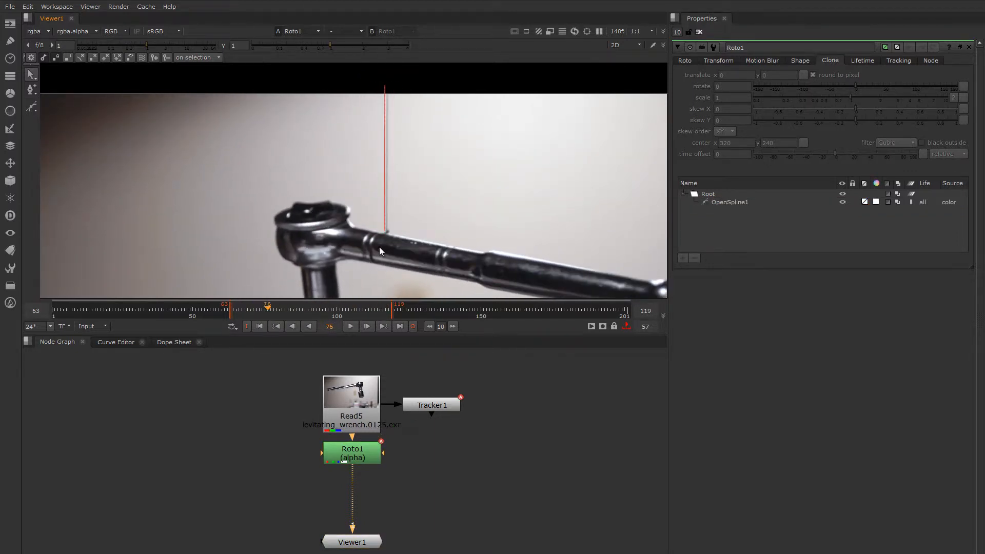
left_click(384, 229)
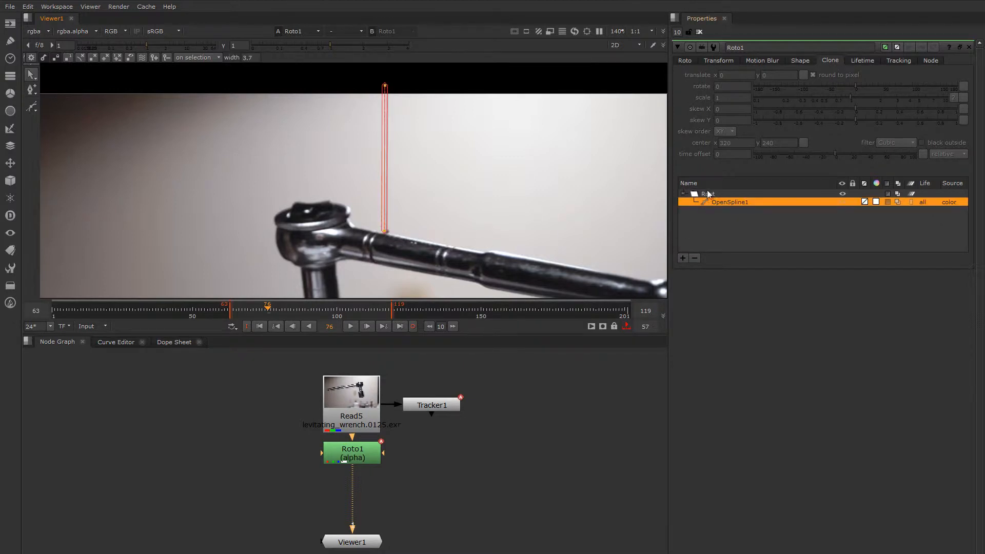
left_click_drag(326, 308, 233, 326)
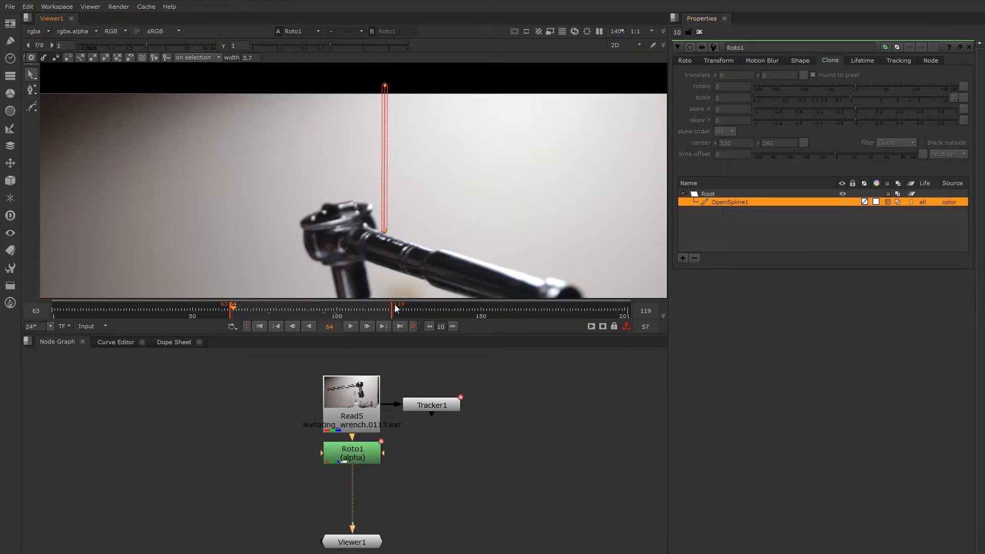
left_click_drag(234, 308, 231, 310)
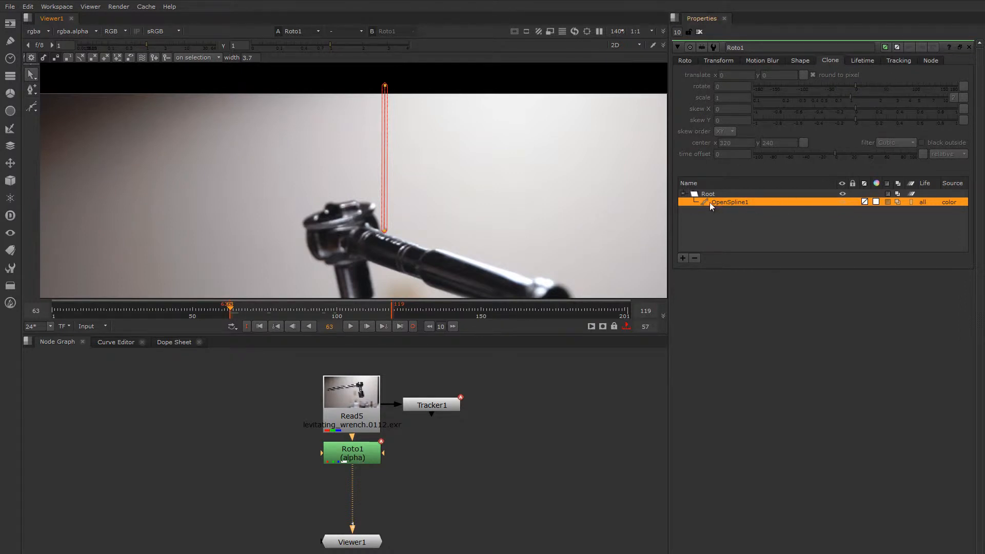
Set Tracker1's transform mode to match-move
left_click(716, 60)
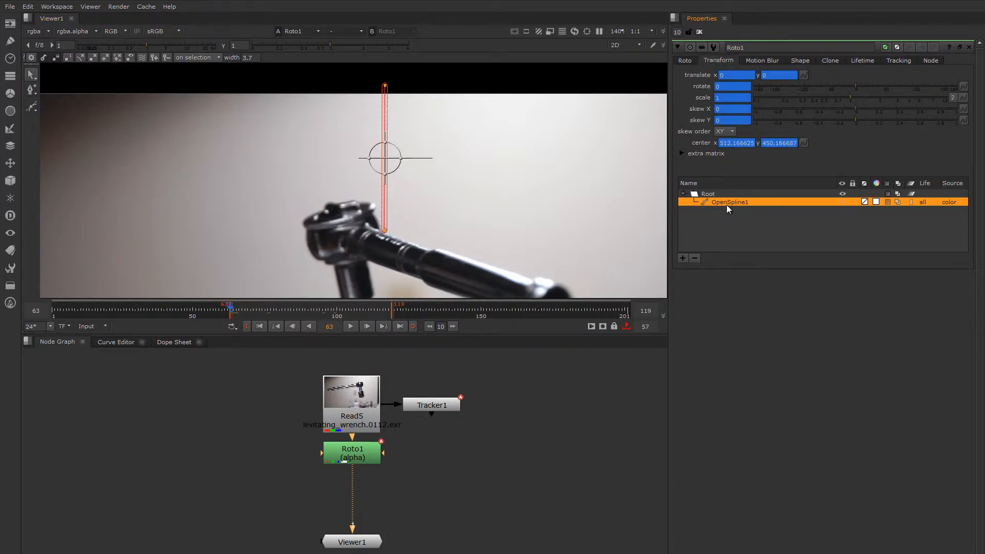
double_click(438, 405)
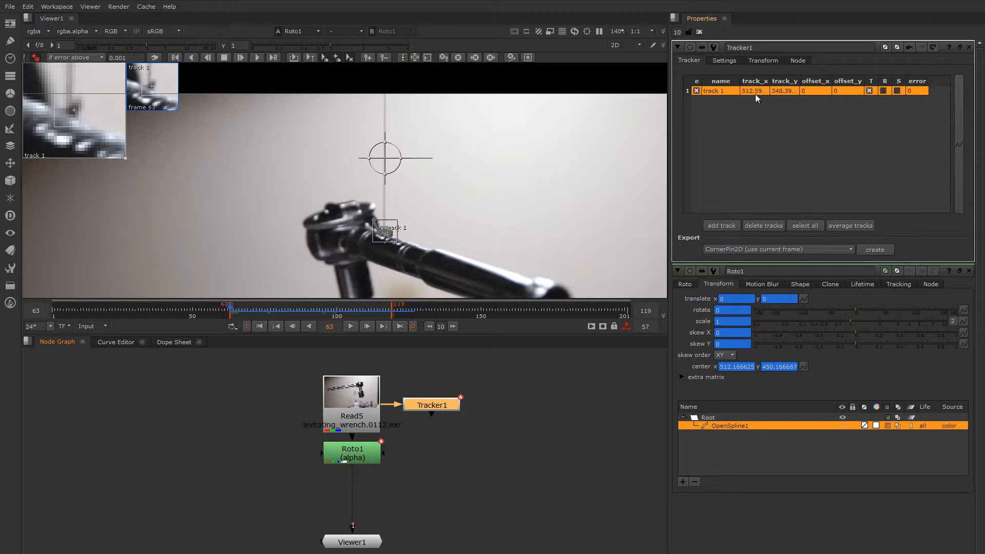
left_click(762, 60)
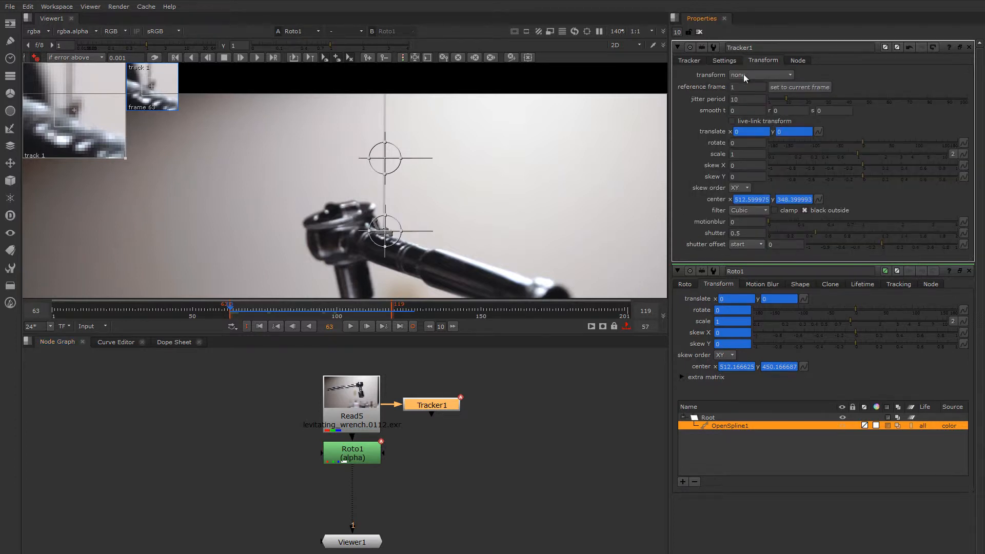
left_click(745, 77)
left_click(763, 107)
Link Roto1's translate and cleared center to Tracker1's translate and center, then check around frame 98
left_click_drag(817, 131, 804, 301)
left_click(804, 366)
left_click(845, 391)
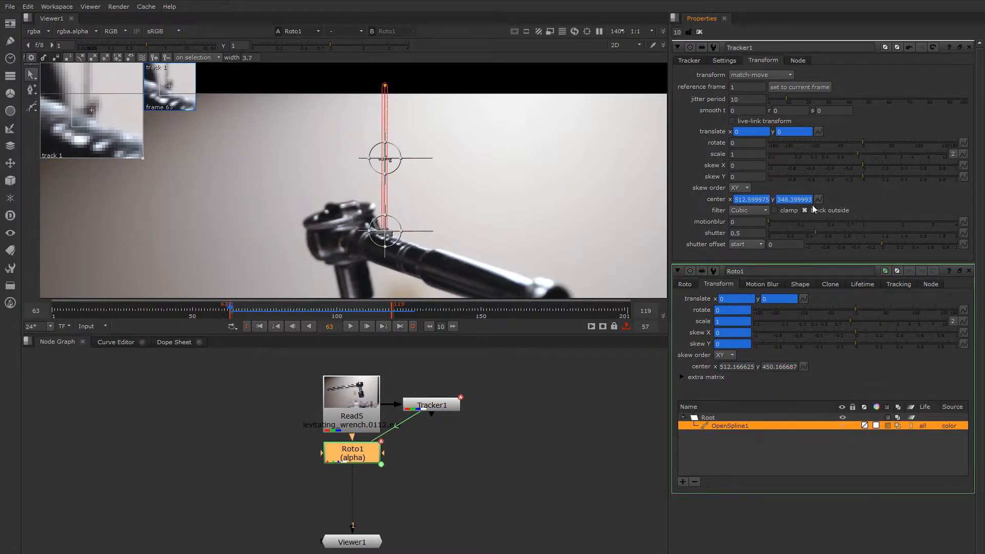
left_click_drag(818, 199, 804, 367)
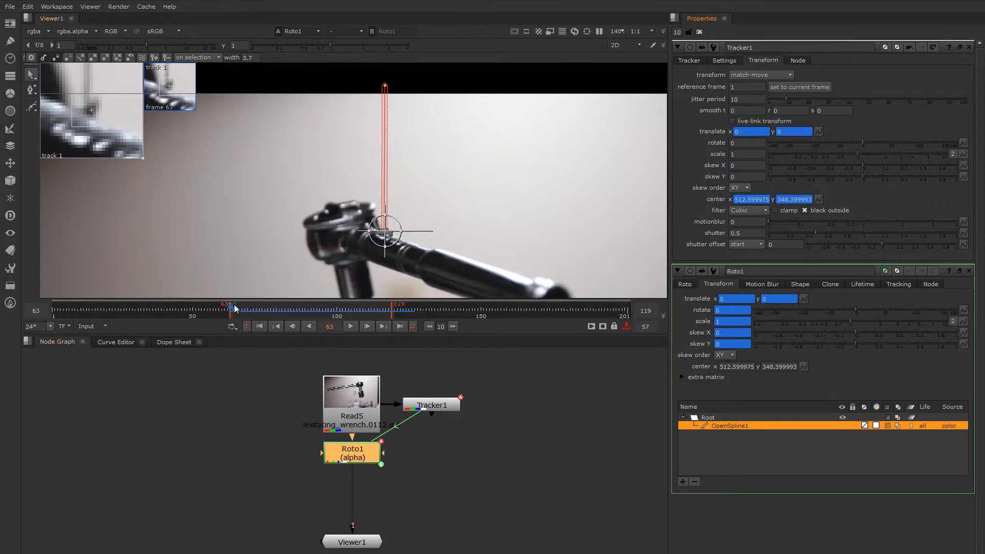
left_click_drag(234, 307, 333, 318)
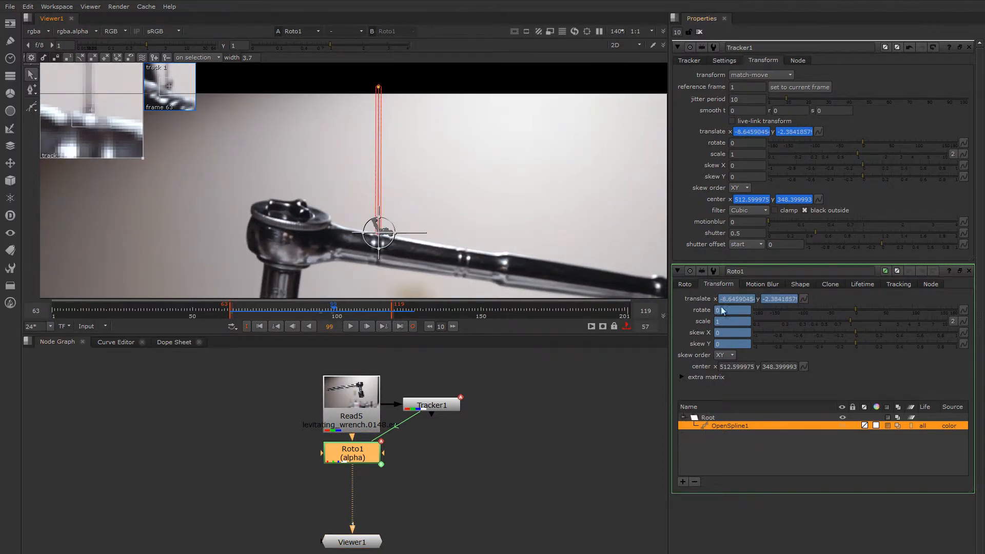
left_click(684, 285)
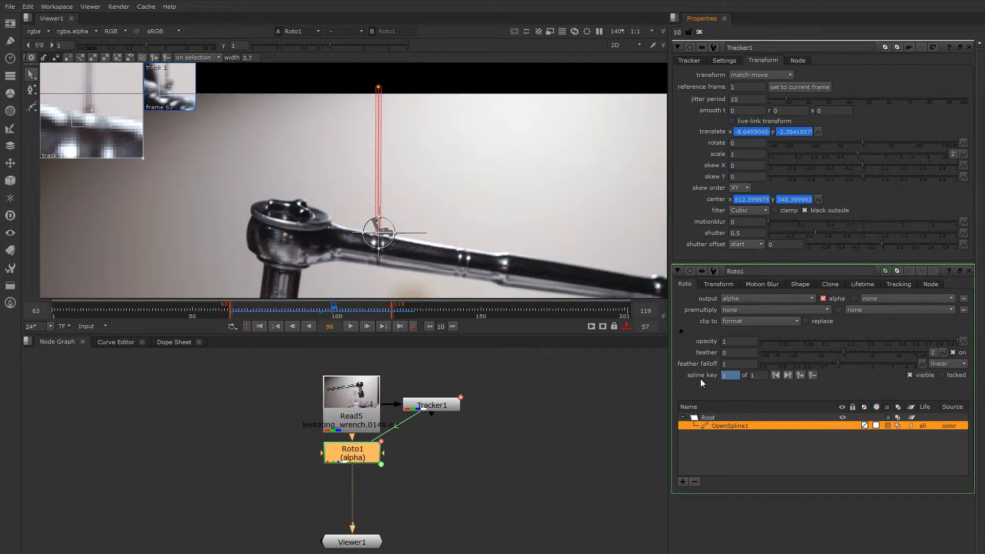
left_click(698, 31)
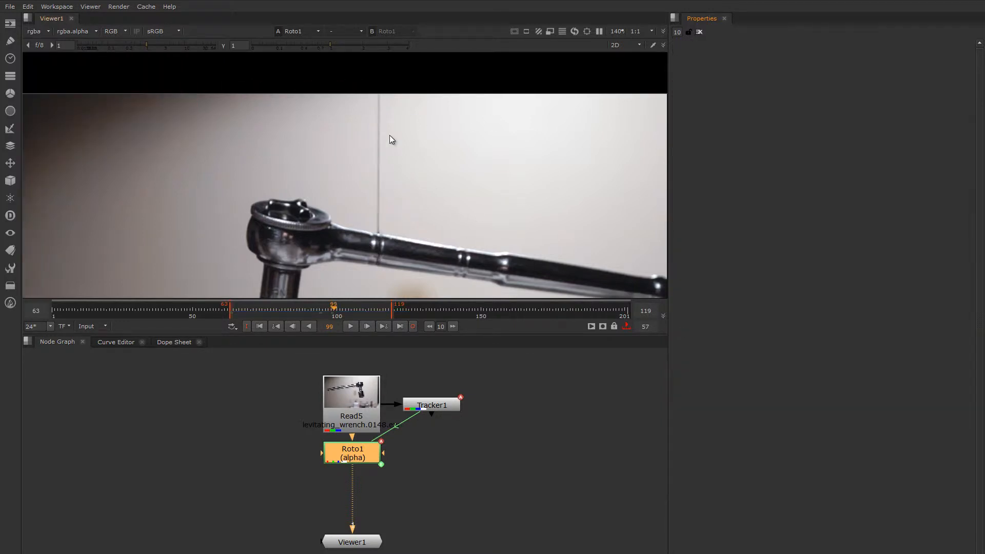
Select OpenSpline1 and key its bottom point on the wire near frame 118
double_click(359, 453)
scroll(385, 241, "up", 2)
left_click(382, 223)
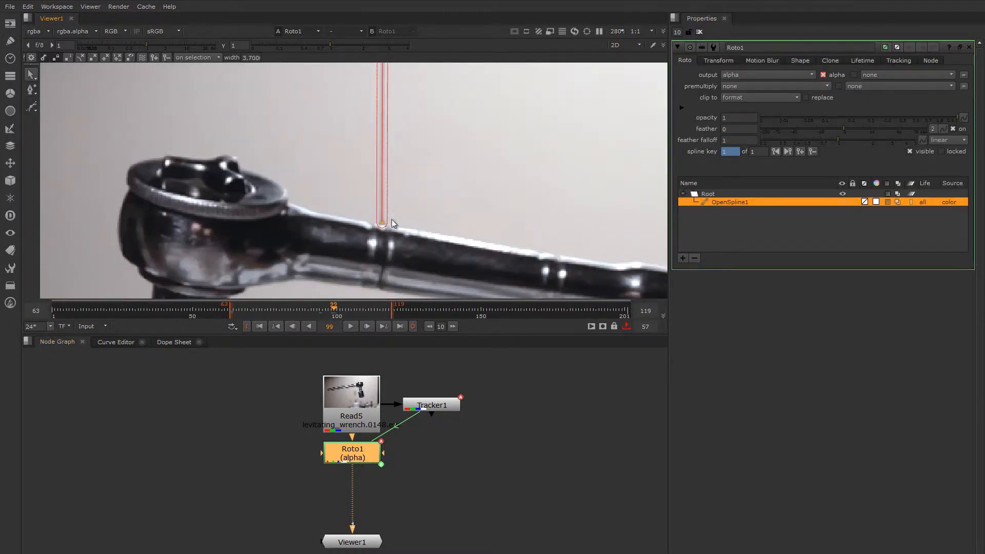
scroll(393, 225, "down", 1)
left_click_drag(287, 311, 349, 323)
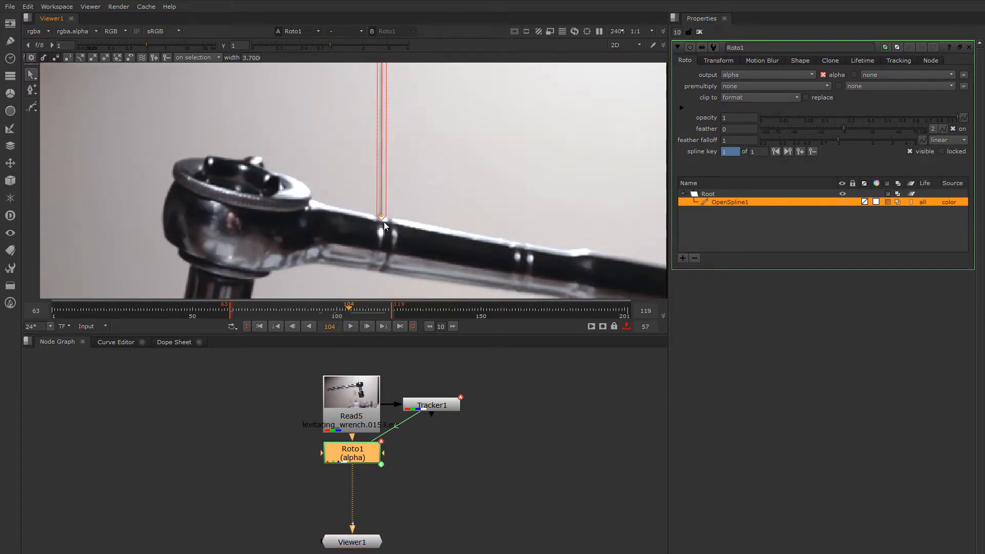
left_click_drag(381, 218, 381, 221)
scroll(409, 191, "down", 2)
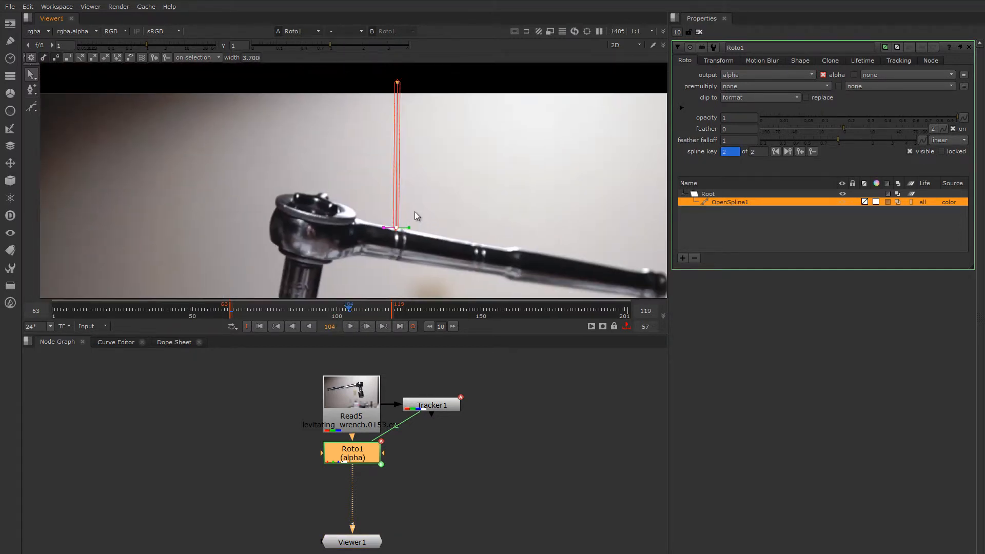
left_click(398, 82)
left_click(397, 227)
scroll(400, 251, "up", 2)
scroll(400, 252, "up", 2)
Key the bottom point back onto the wire at frames 117, 114 and nearby frames
left_click_drag(347, 307, 391, 313)
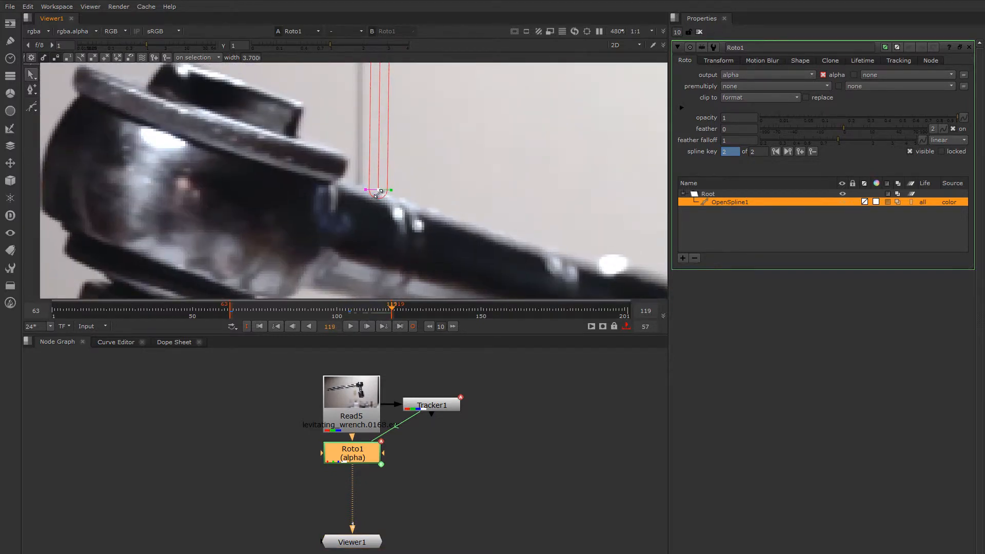
scroll(383, 186, "up", 3)
left_click_drag(378, 180, 338, 166)
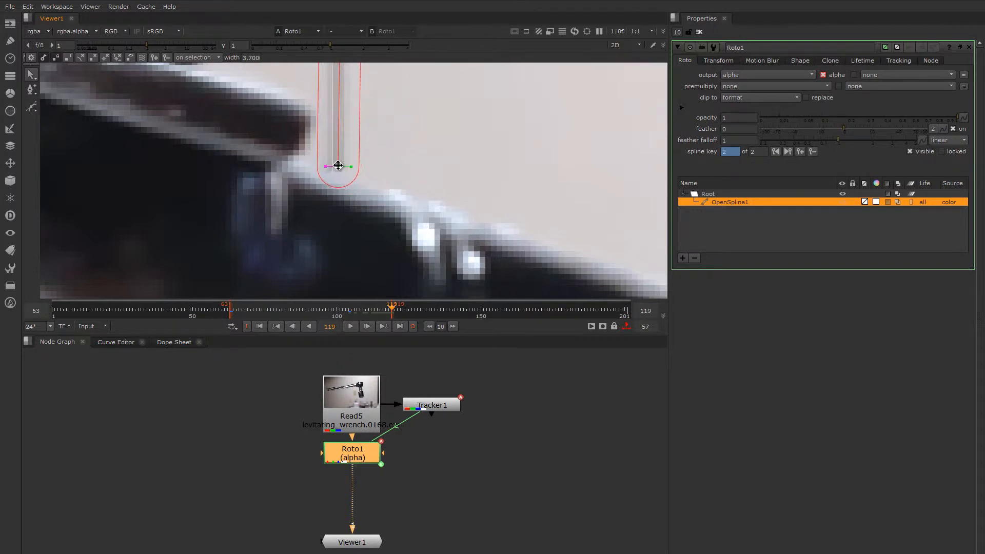
mouse_move(387, 312)
left_mouse_down()
mouse_move(369, 310)
mouse_move(378, 313)
left_mouse_up()
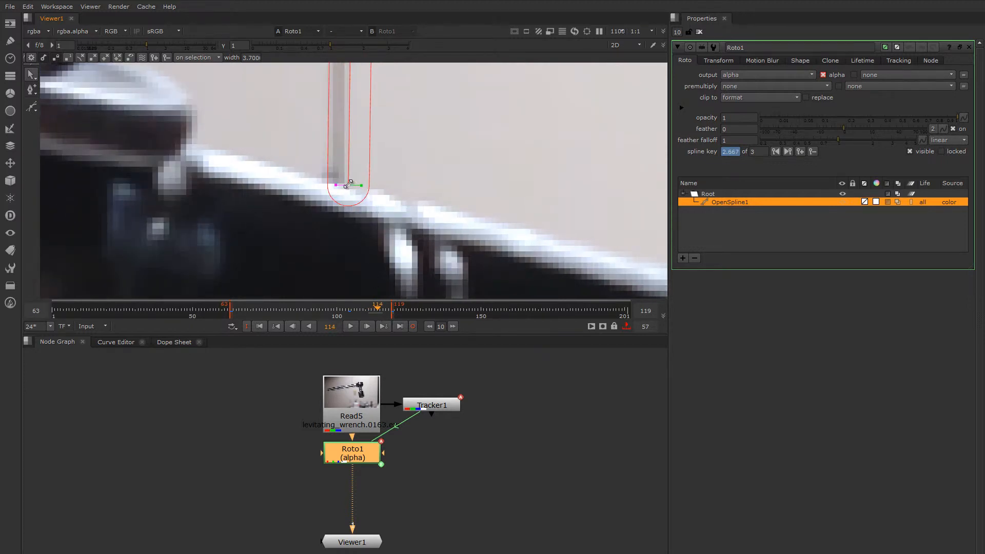
left_click_drag(348, 184, 340, 180)
scroll(361, 226, "down", 3)
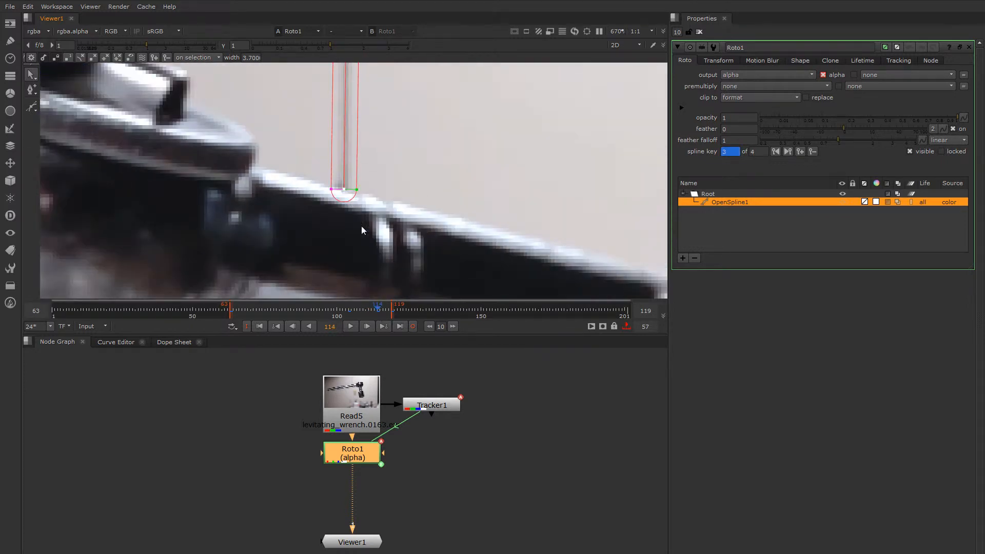
mouse_move(375, 311)
left_mouse_down()
mouse_move(349, 314)
mouse_move(368, 316)
left_mouse_up()
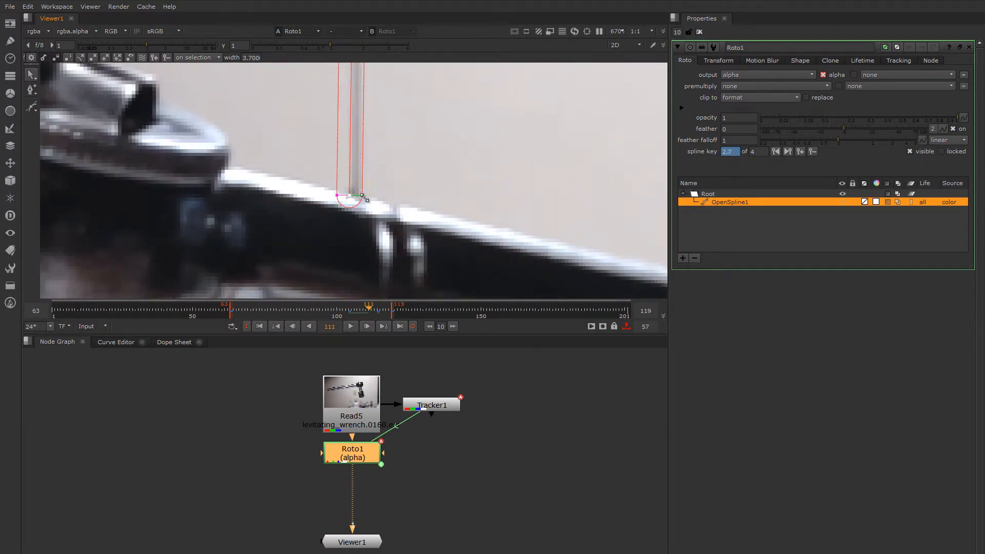
left_click_drag(351, 197, 356, 196)
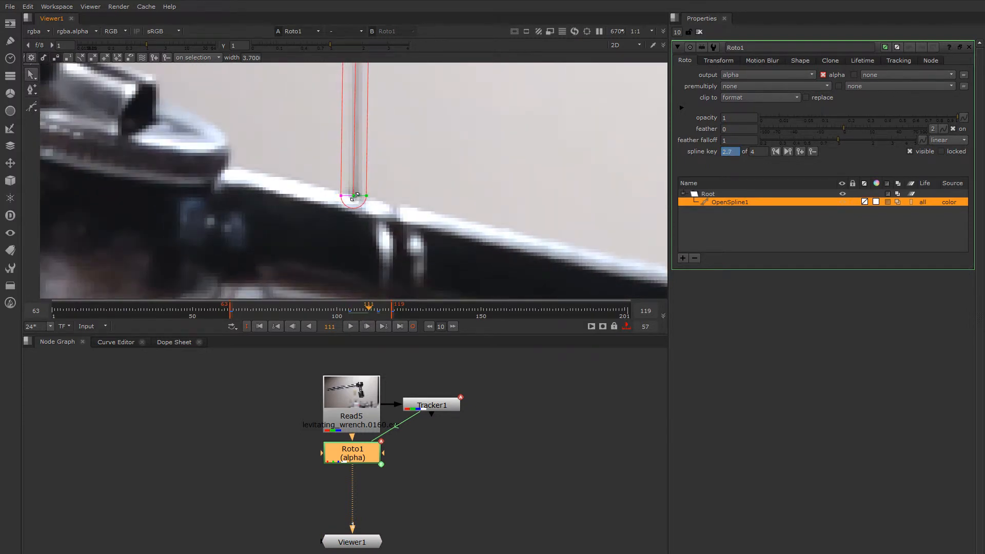
left_click_drag(365, 309, 326, 315)
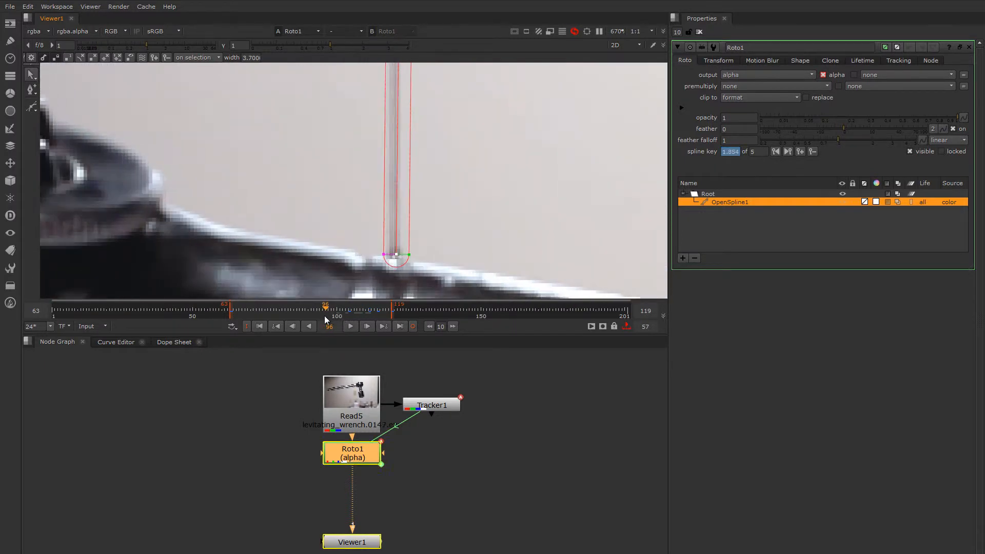
scroll(378, 237, "down", 3)
middle_click_drag(380, 240, 379, 264)
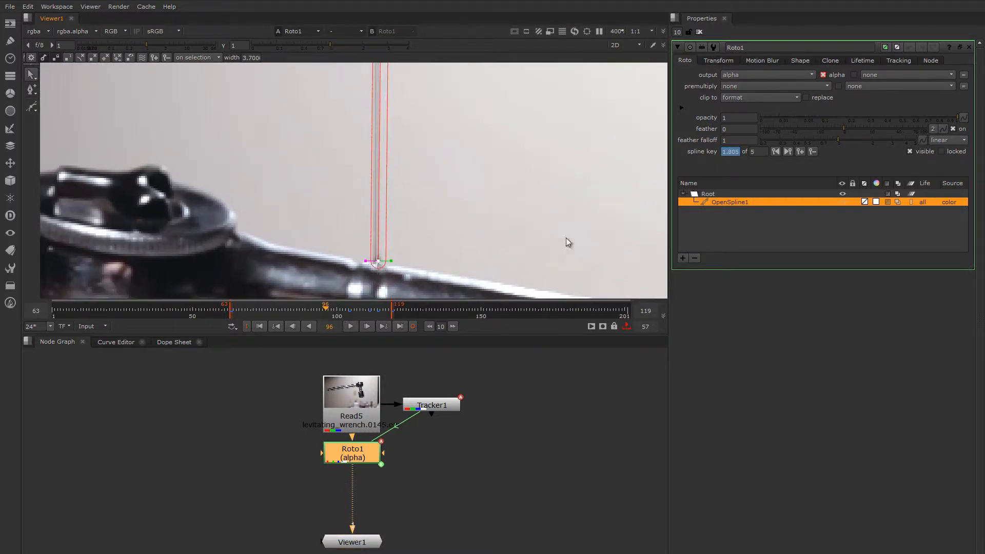
Change both of OpenSpline1's end caps from rounded to square
left_click(800, 61)
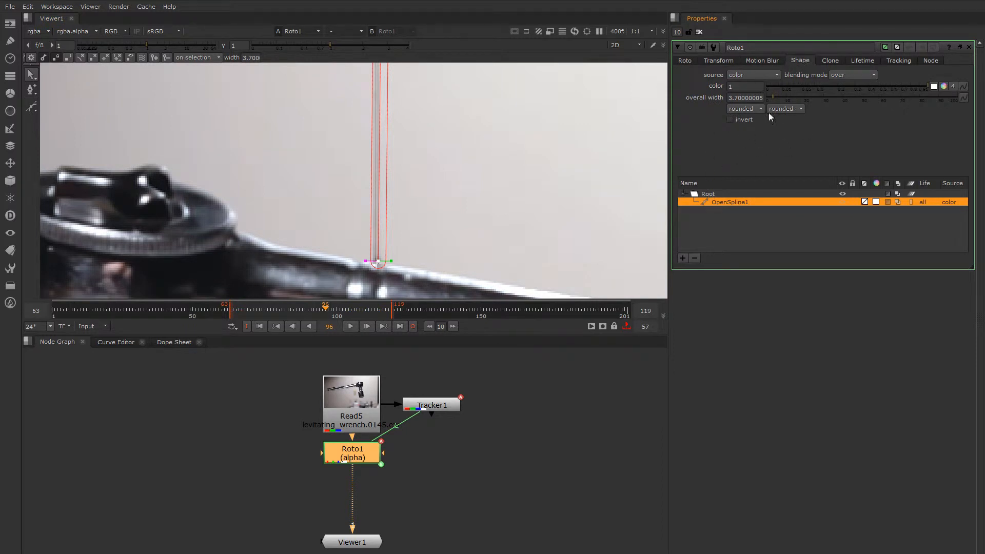
scroll(377, 269, "up", 2)
scroll(387, 268, "up", 3)
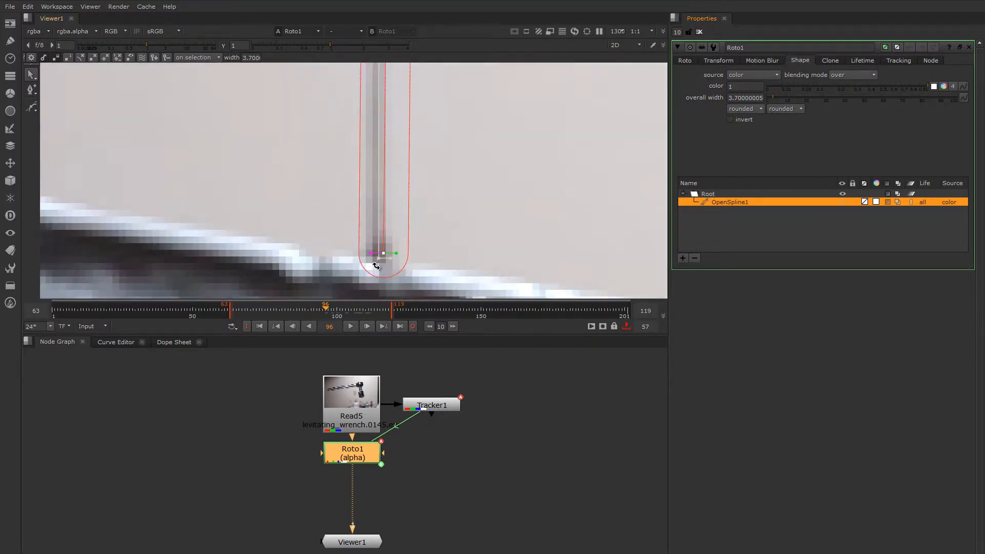
left_click(746, 109)
left_click(748, 120)
left_click(782, 109)
left_click(783, 118)
scroll(425, 246, "down", 4)
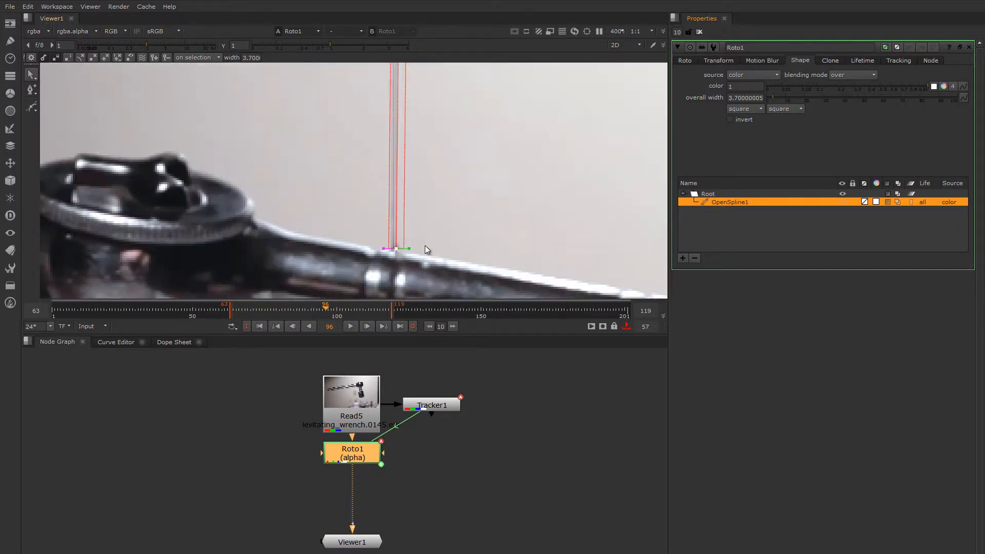
scroll(395, 253, "up", 2)
Check the spline at frame 64 and look over the clone offset settings
left_click_drag(383, 312, 299, 314)
left_click(234, 314)
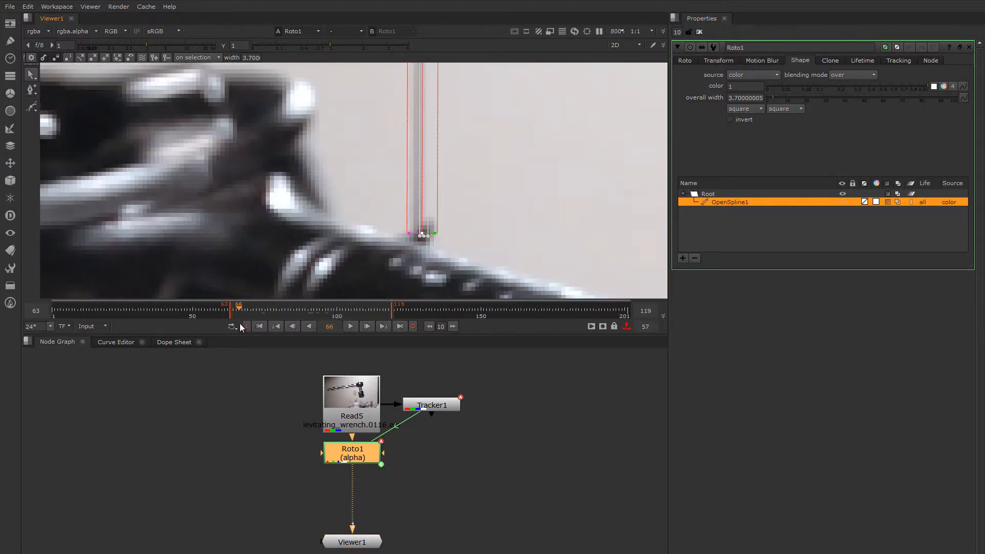
scroll(400, 215, "down", 4)
scroll(411, 202, "down", 3)
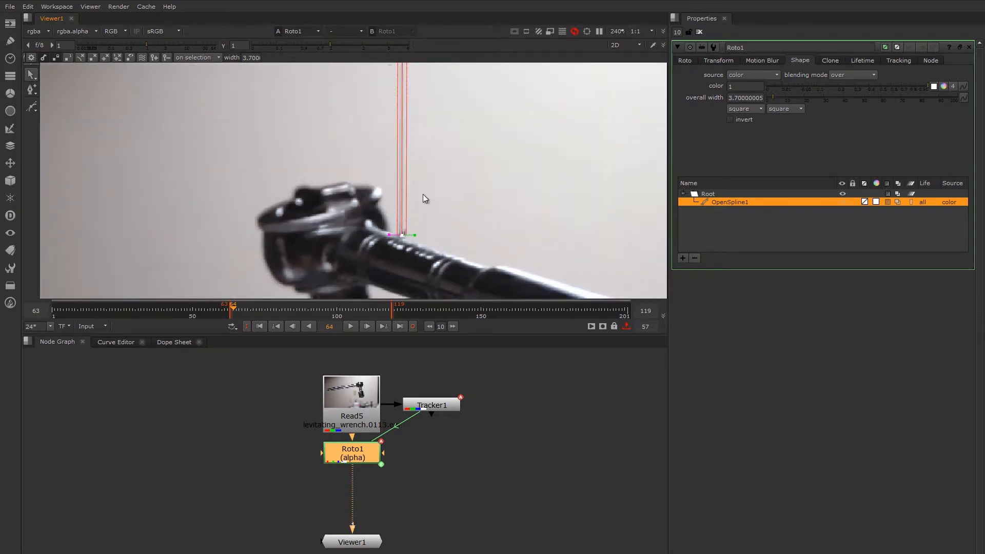
scroll(406, 196, "up", 2)
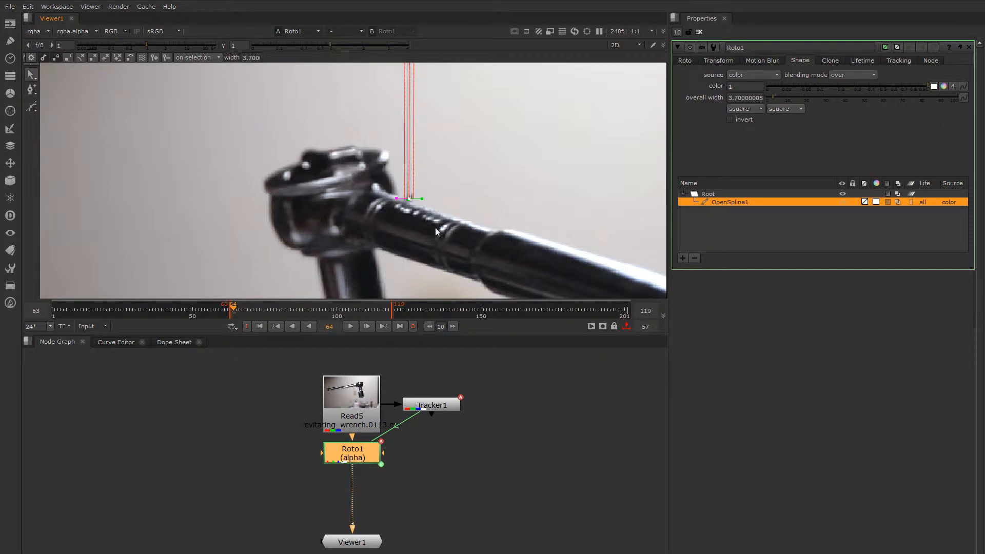
left_click(829, 61)
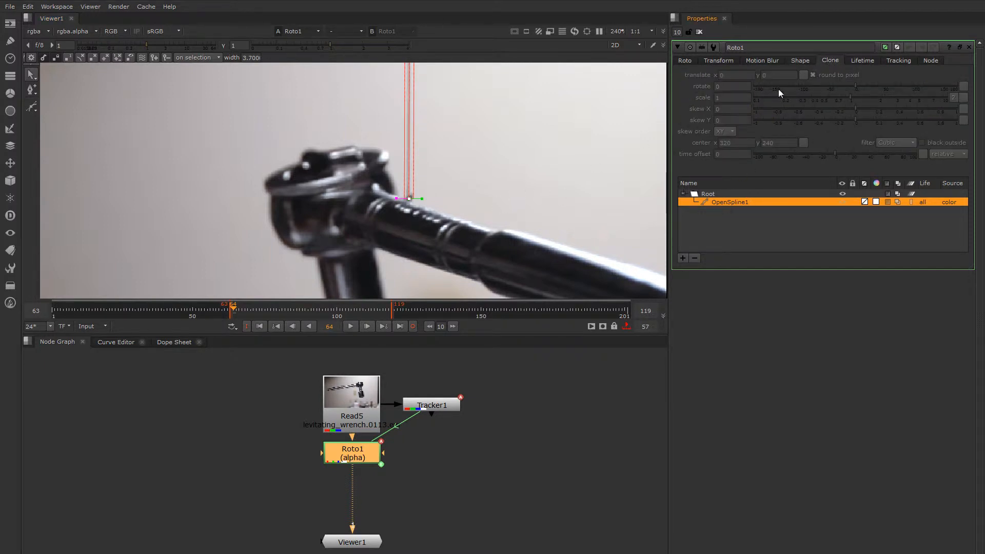
left_click(685, 61)
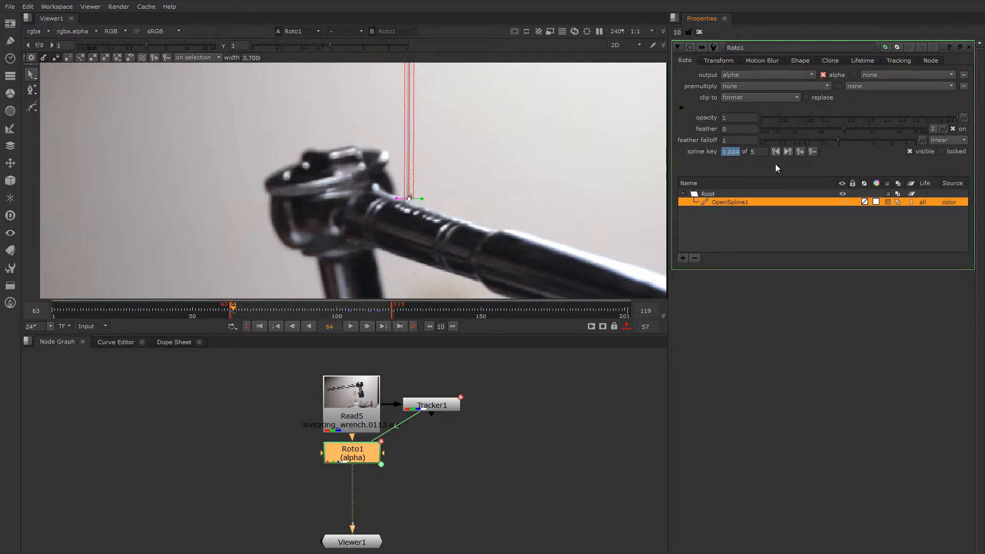
Set Roto1's output channels to rgba instead of alpha only
left_click(746, 76)
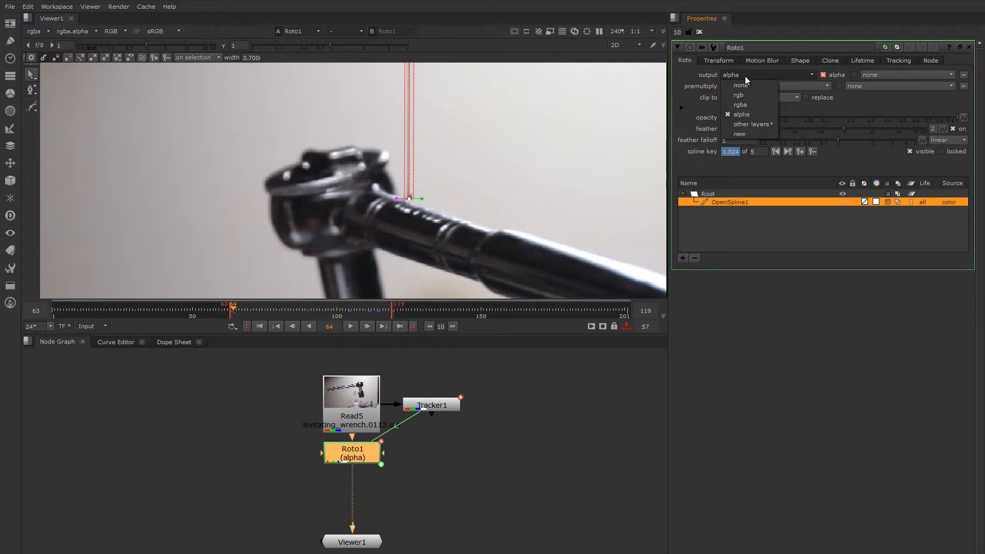
left_click(749, 105)
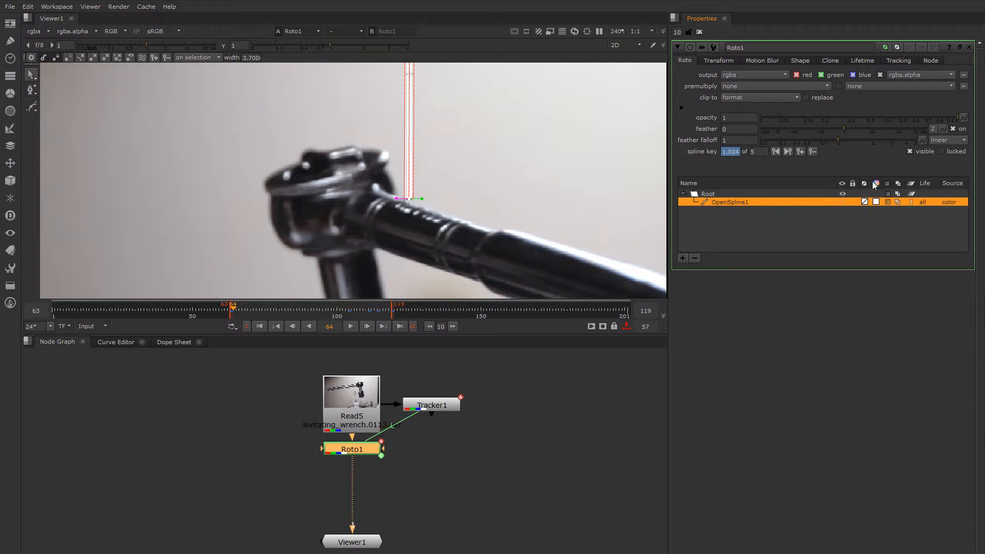
left_click(831, 61)
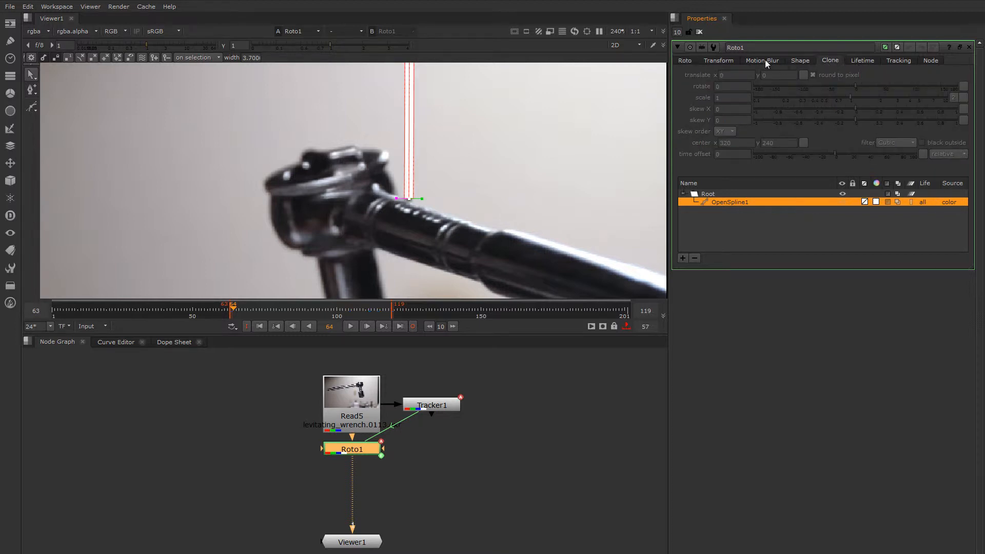
left_click(799, 61)
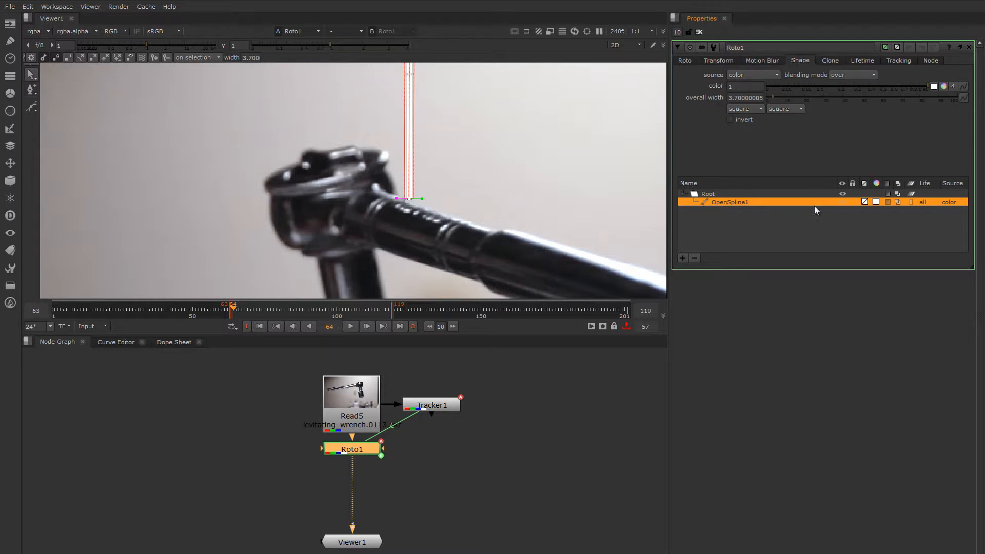
Set OpenSpline1's source to background, with Roto1 moved down to reveal its bg input
left_click(751, 76)
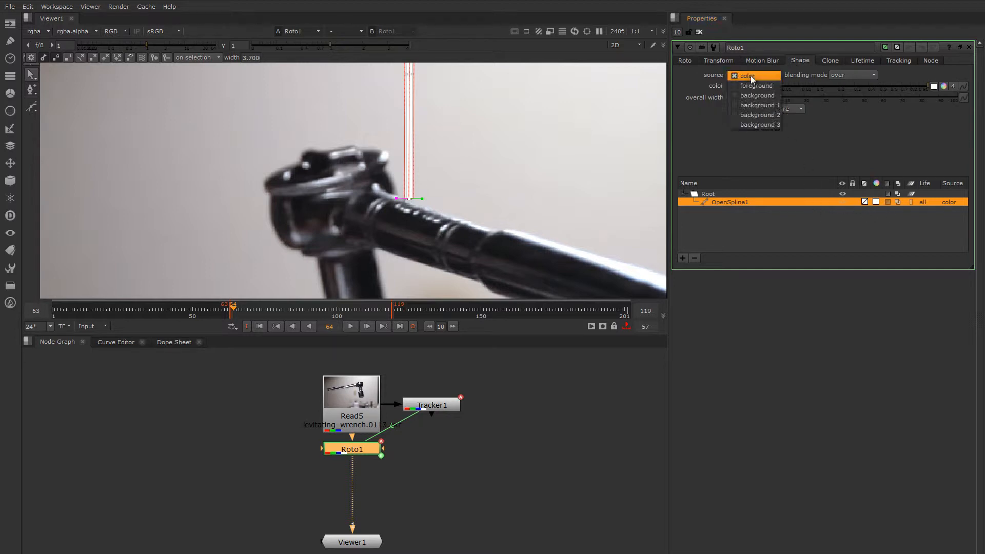
left_click(710, 78)
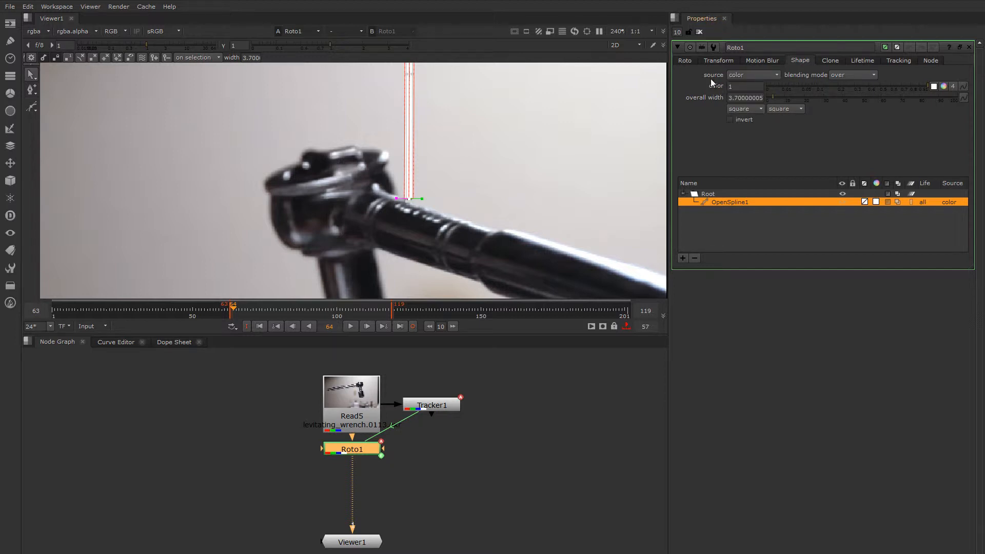
left_click_drag(352, 452, 353, 473)
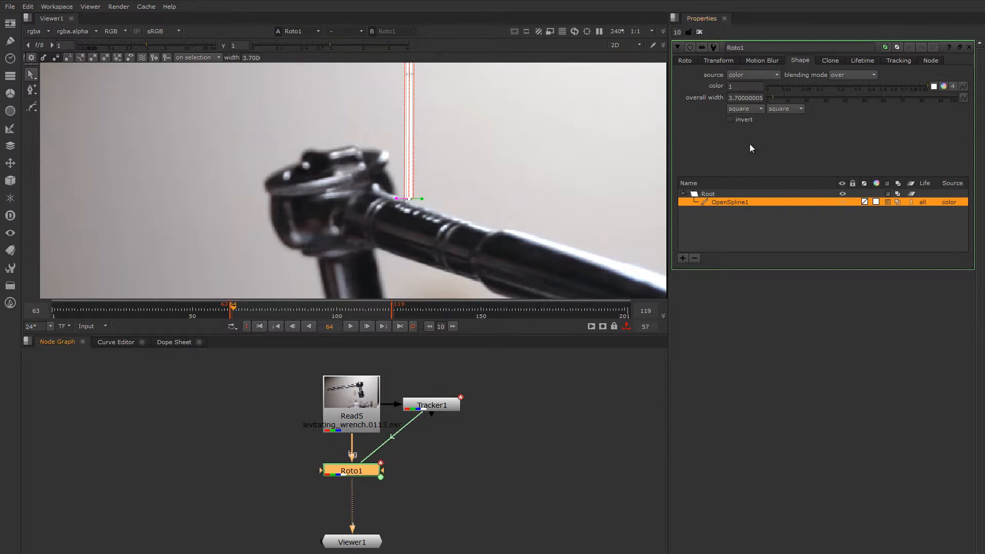
left_click(749, 76)
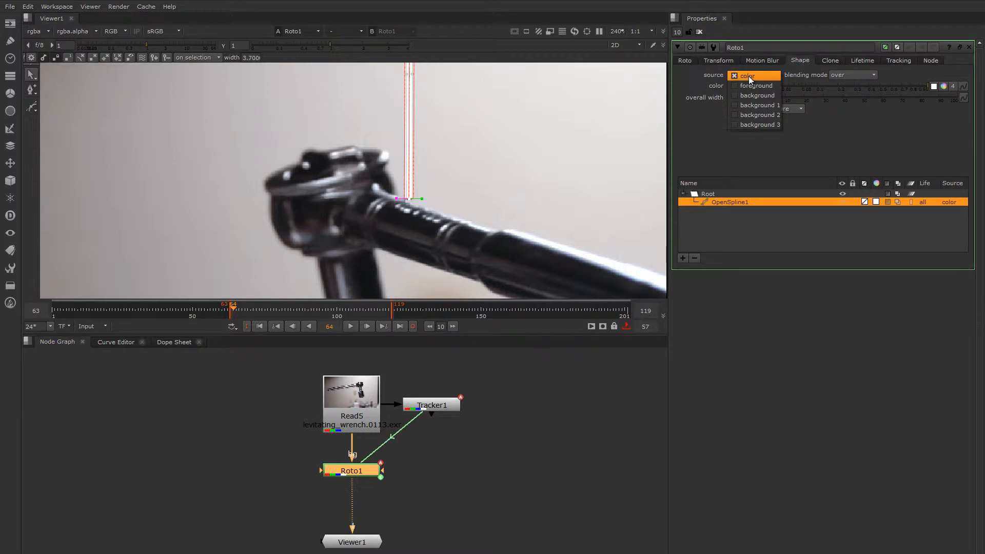
left_click(749, 95)
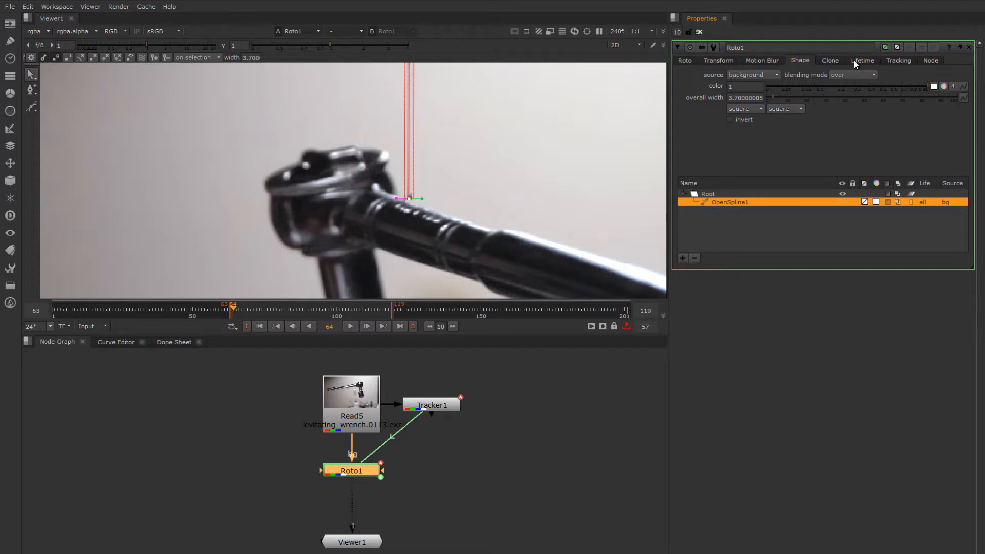
Try values for Roto1's clone translate x, working toward a 7-pixel offset to hide the wire
left_click(831, 60)
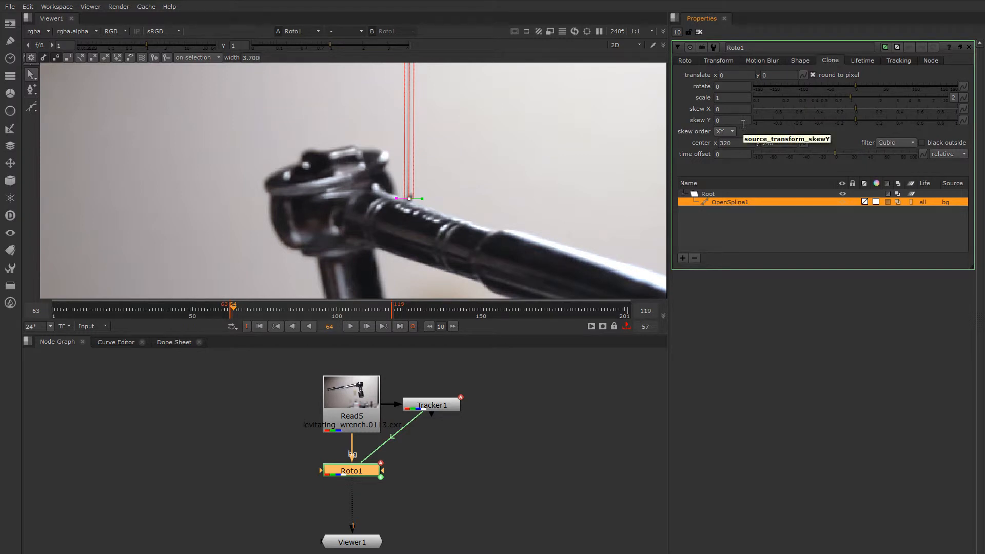
left_click(721, 75)
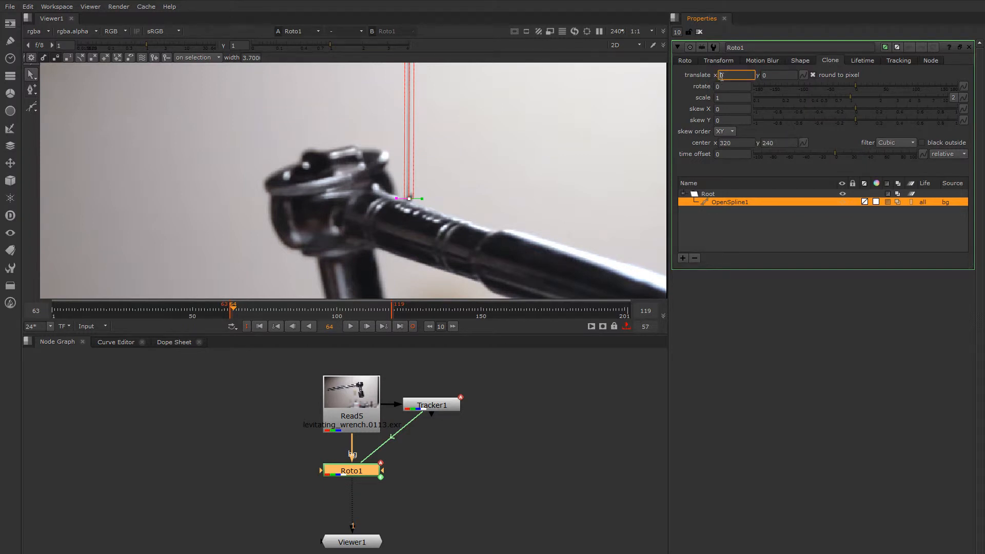
type("1")
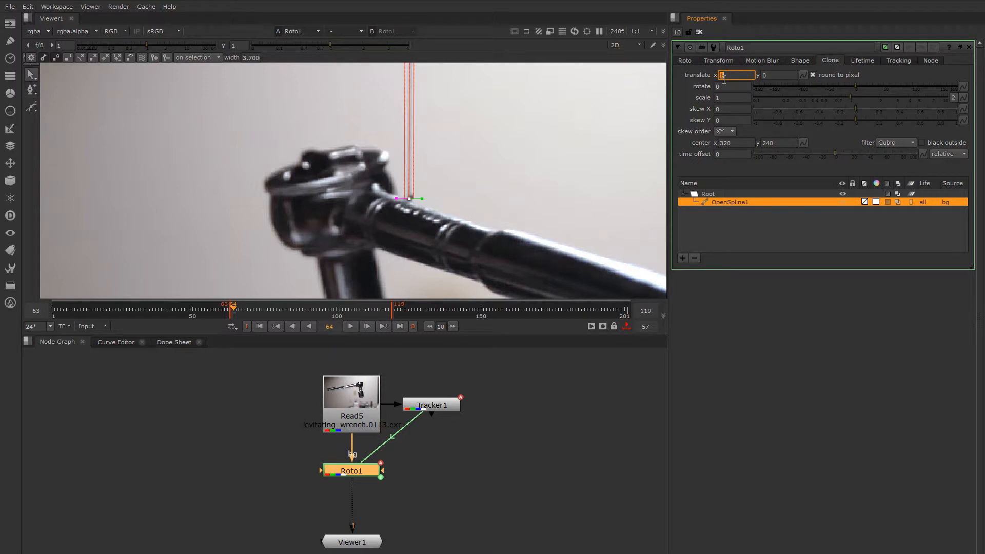
type("2")
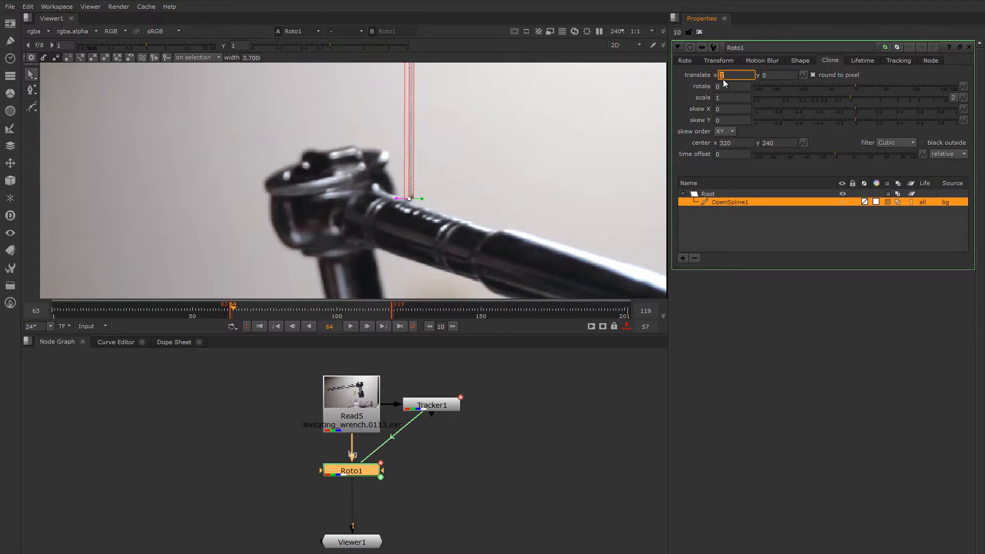
type("6")
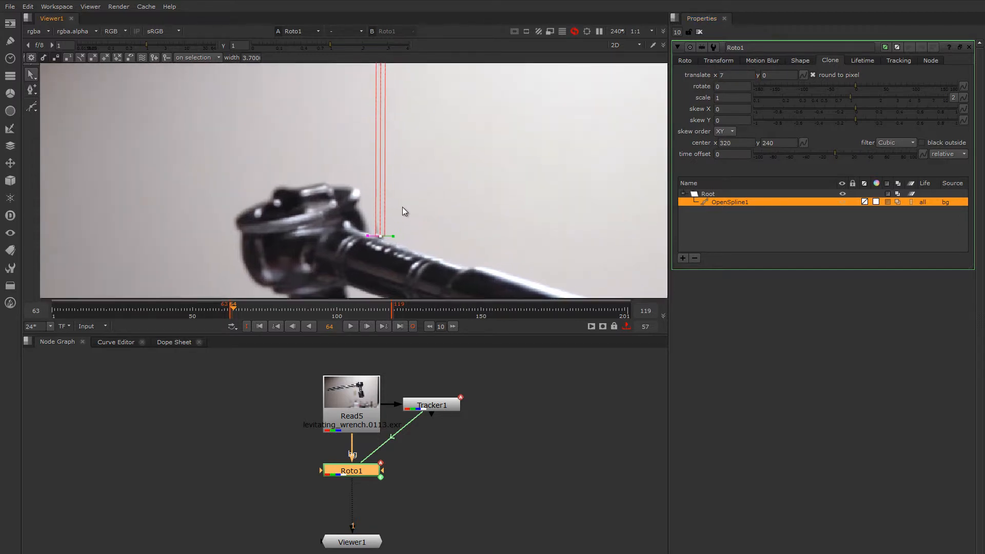
type("o")
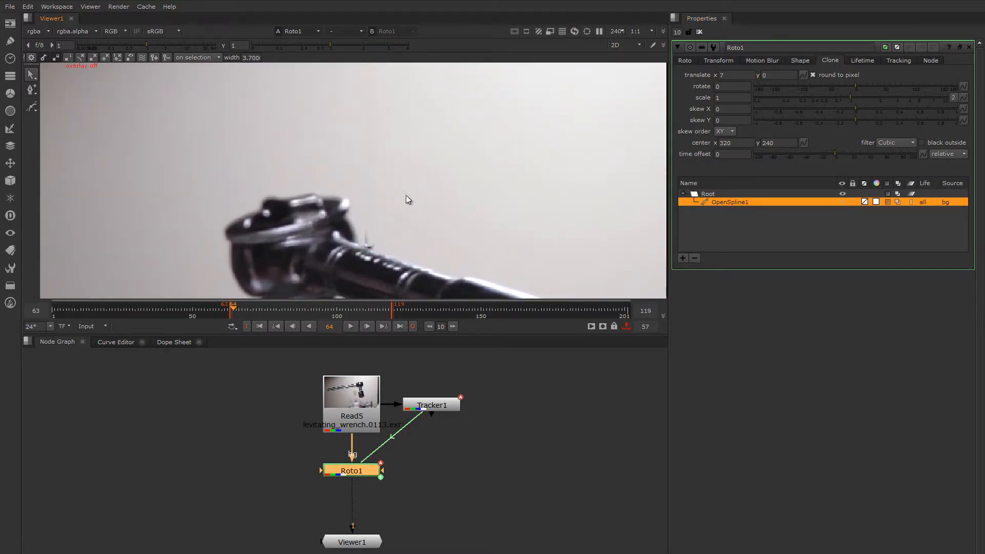
double_click(724, 75)
type("4")
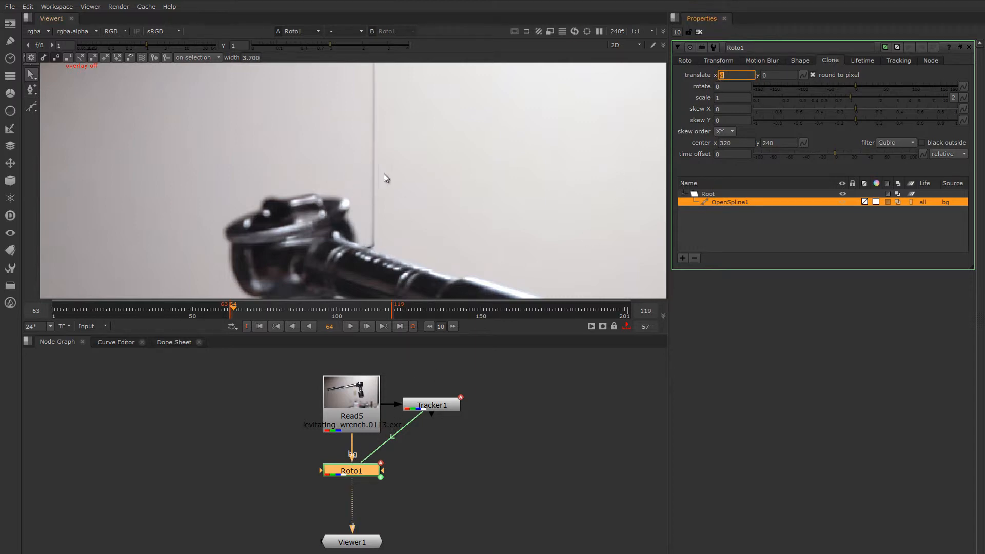
key("Up")
key("Up")
key("Up")
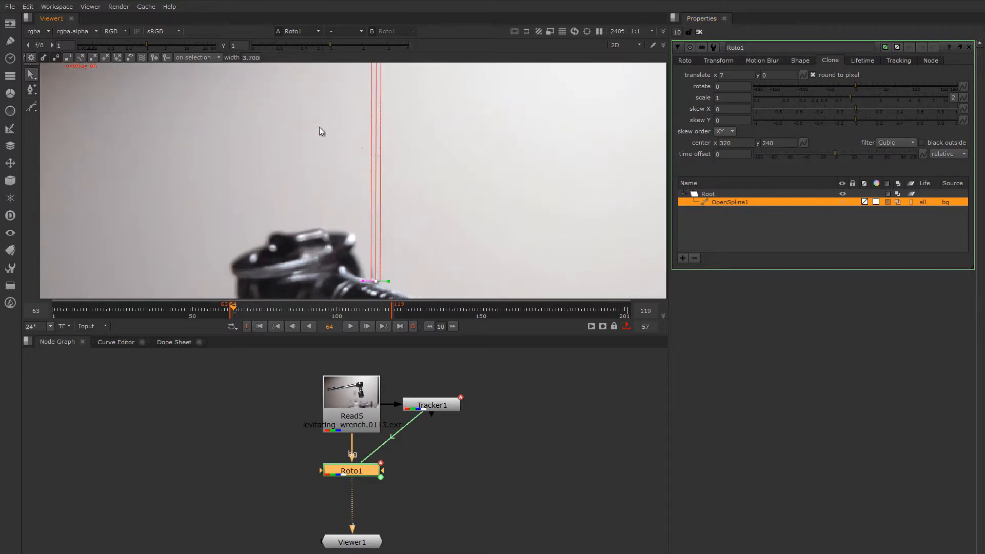
Set the stroke width to 3.7 and key frame 64 by moving the spline point and top tangent along the wire
left_click(685, 61)
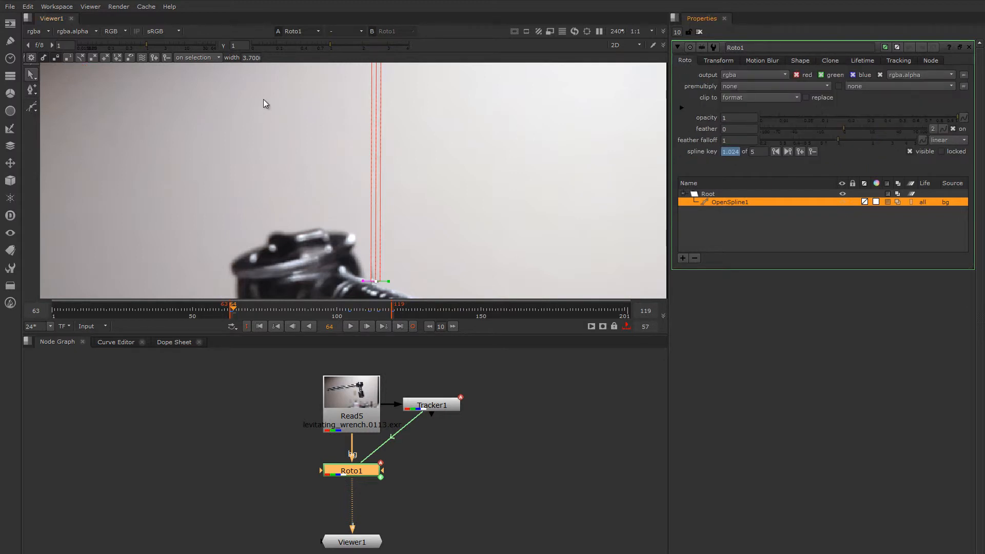
left_click_drag(248, 58, 256, 59)
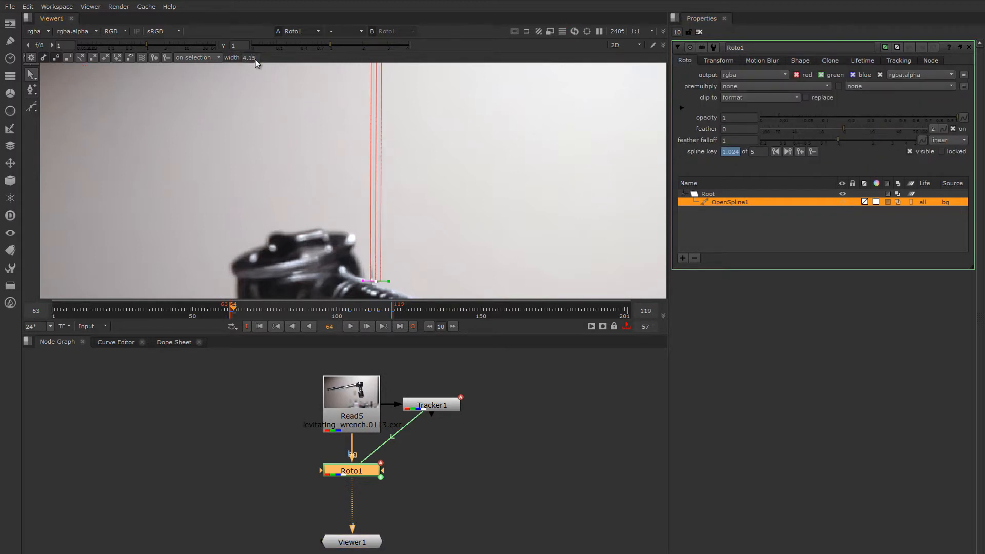
scroll(254, 59, "down", 3)
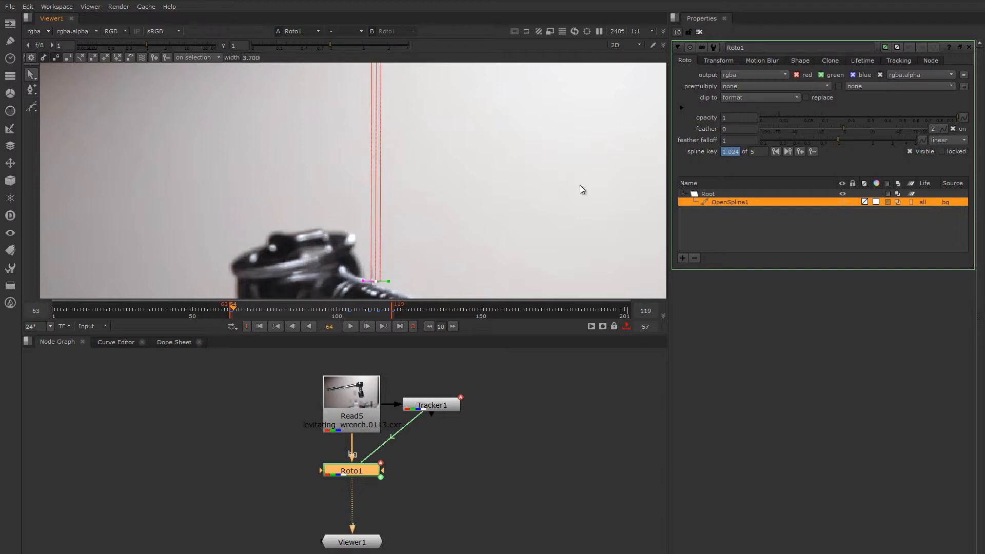
left_click_drag(365, 281, 362, 281)
scroll(413, 253, "up", 3)
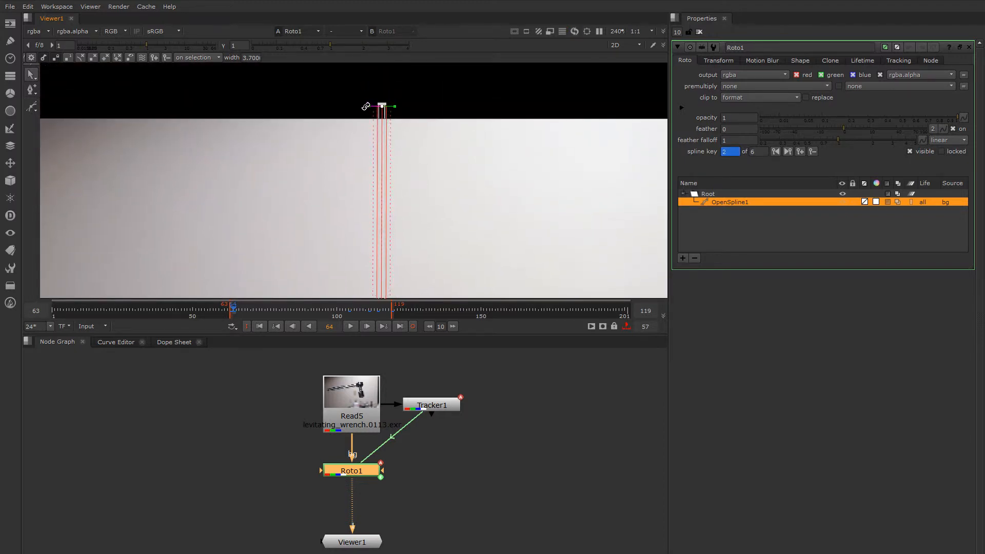
left_click_drag(365, 107, 367, 106)
Reframe the wrench, hide the roto overlay and scrub to about frame 74 to check the cleanup
scroll(412, 160, "down", 2)
middle_click_drag(411, 188, 415, 141)
scroll(394, 235, "up", 4)
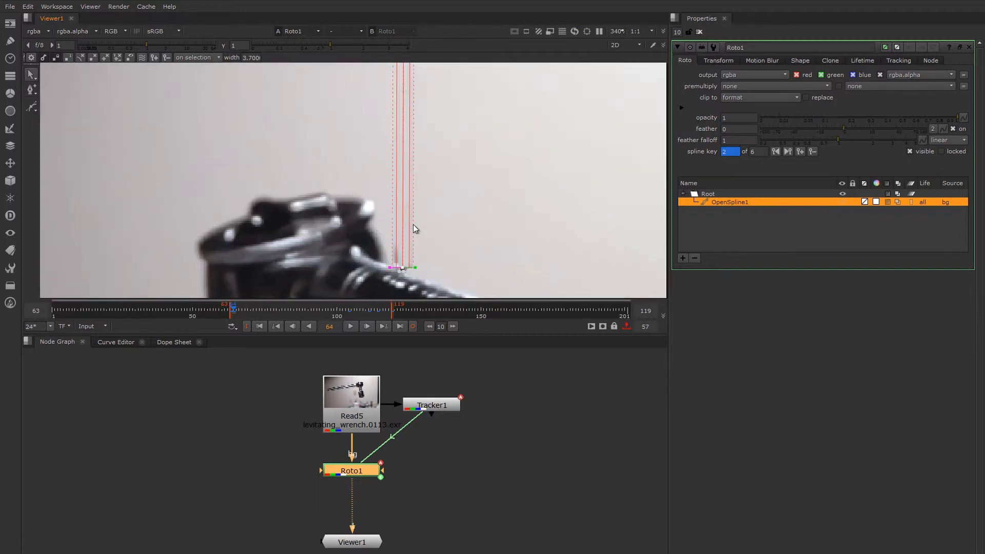
scroll(417, 201, "down", 1)
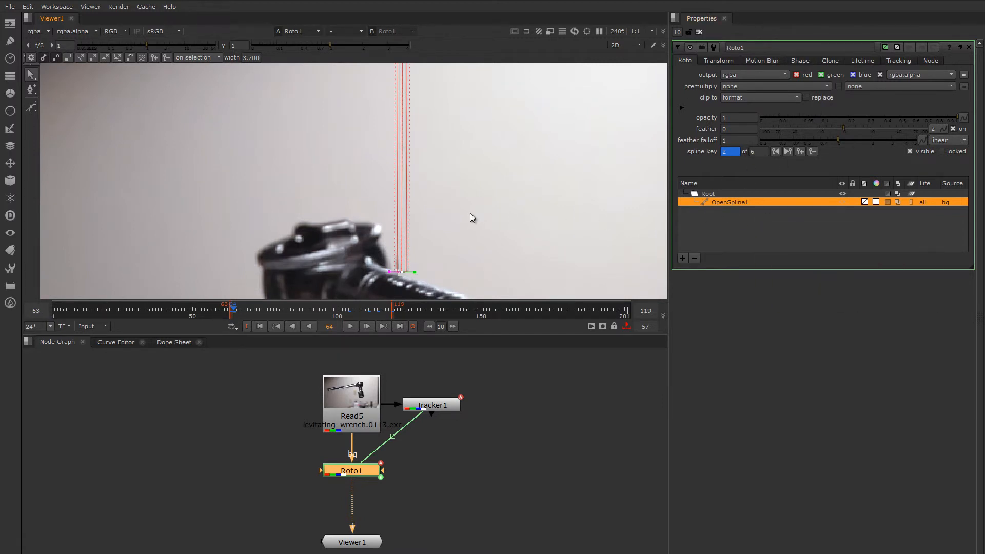
middle_click_drag(469, 215, 458, 219)
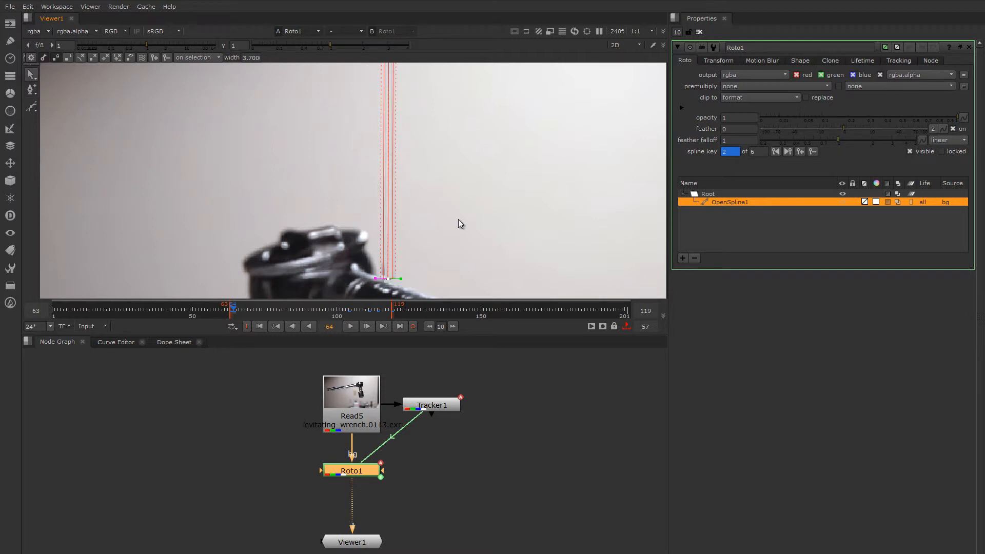
key("o")
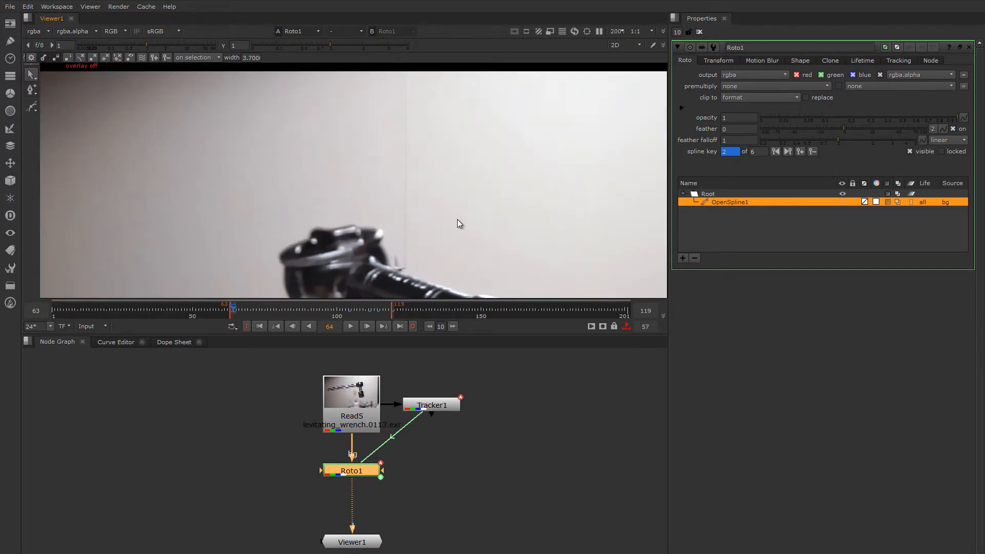
left_click_drag(241, 314, 262, 315)
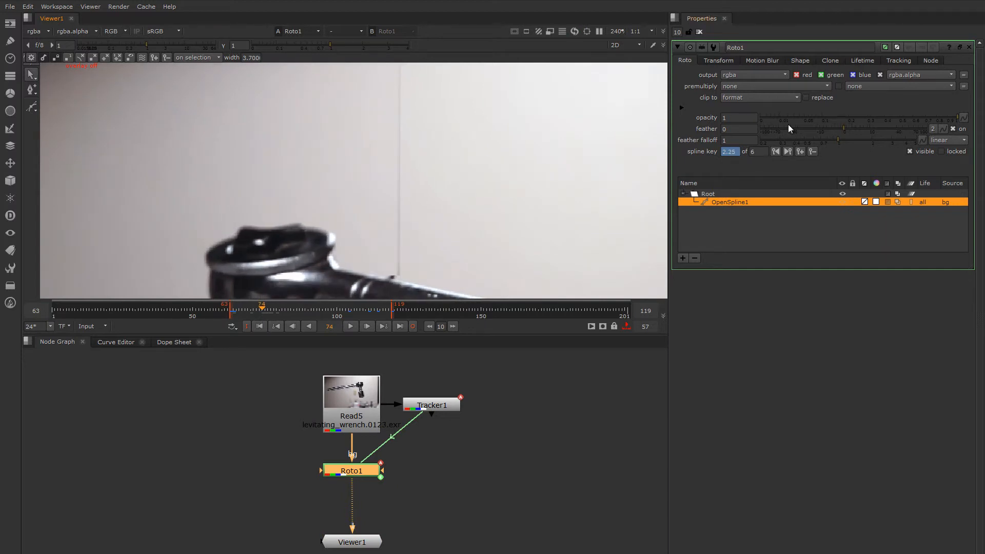
Raise Roto1's clone translate x from 10 to 11 and scrub to frame 93 to confirm the wire is gone
left_click(830, 61)
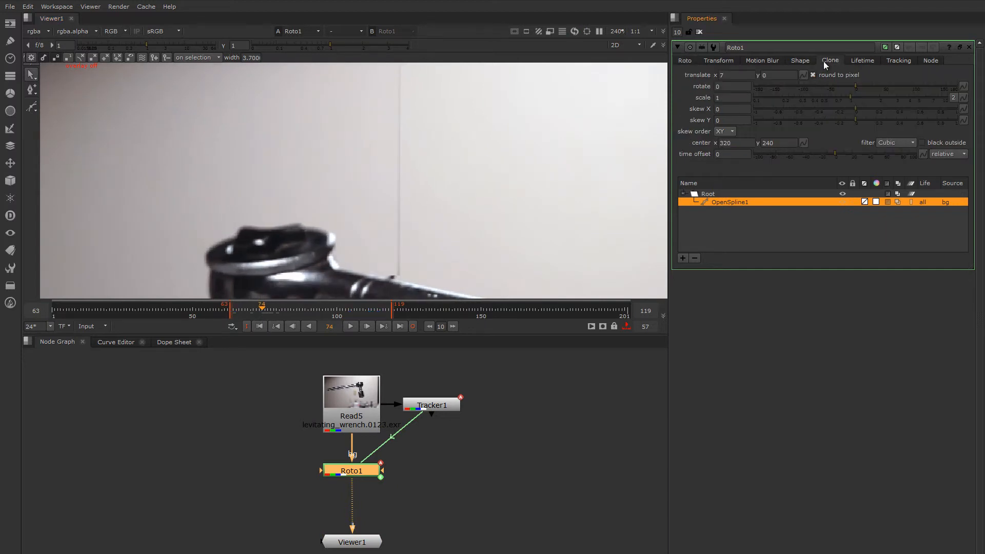
left_click(722, 76)
double_click(721, 76)
type("10")
key("Up")
scroll(406, 155, "down", 3)
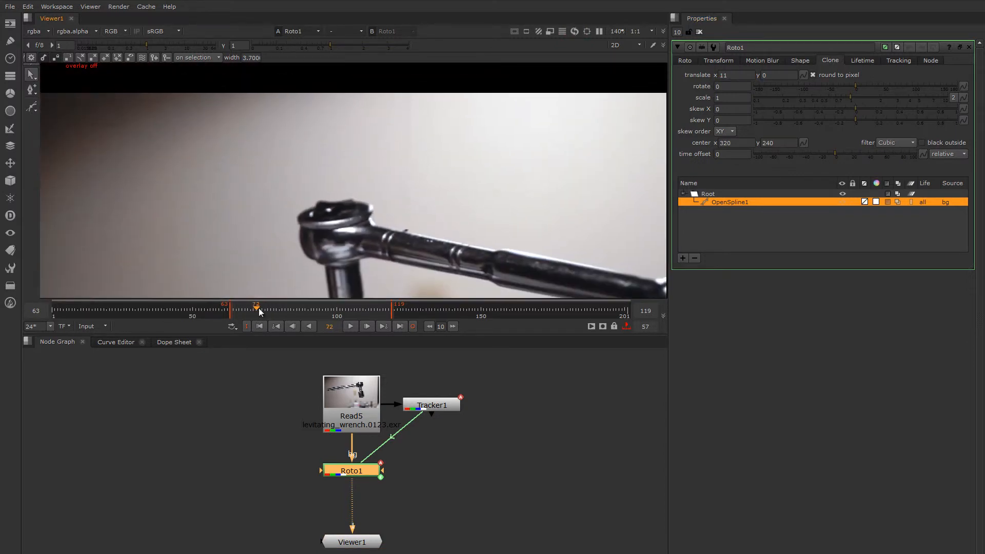
left_click_drag(258, 308, 317, 314)
scroll(393, 196, "up", 4)
scroll(414, 175, "down", 3)
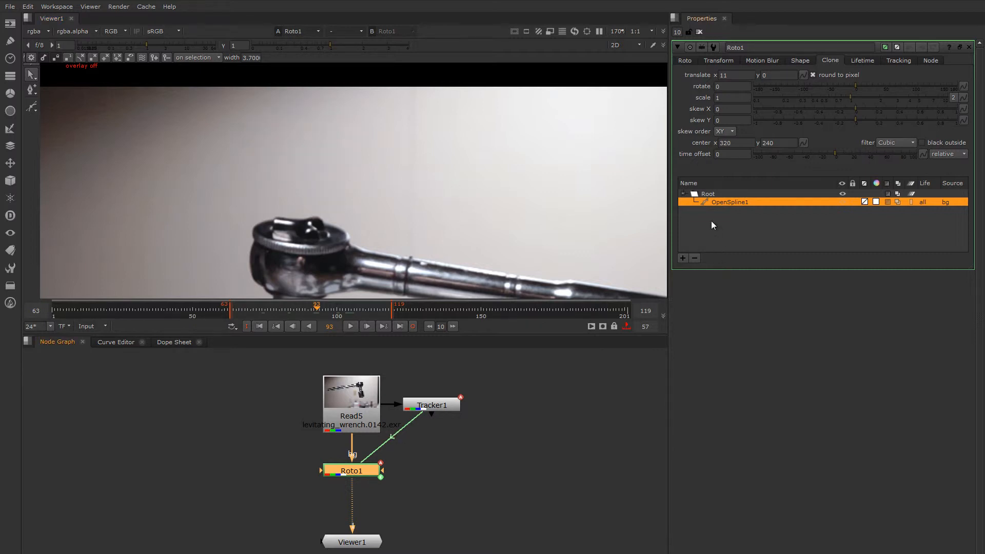
Duplicate the OpenSpline1 stroke in Roto1's layer list and select the new OpenSpline2
left_click(725, 202)
right_click(725, 202)
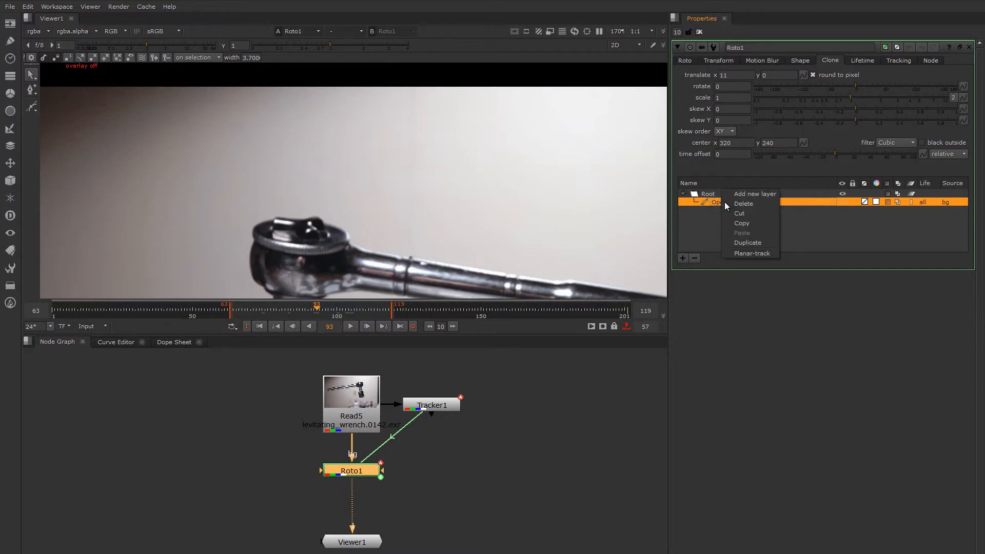
left_click(713, 213)
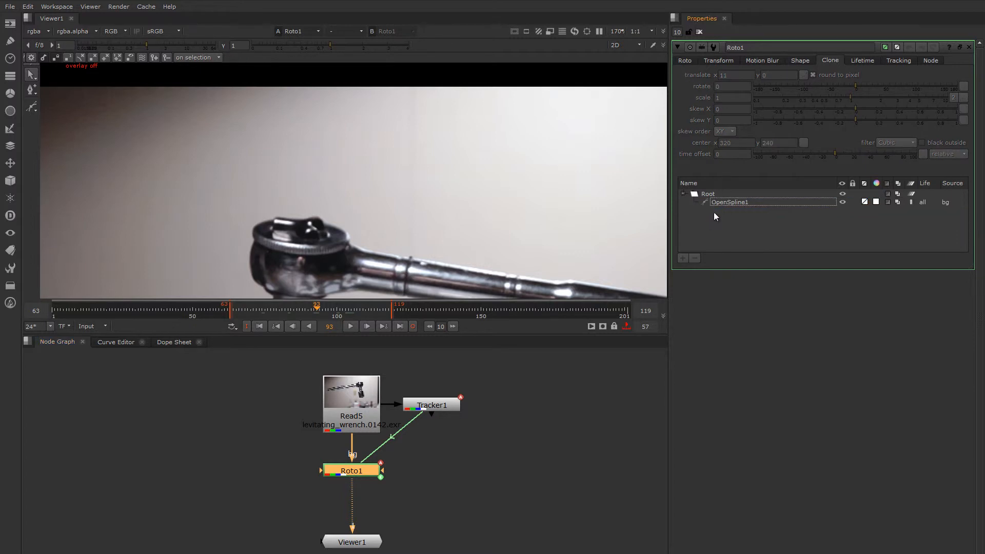
left_click(720, 64)
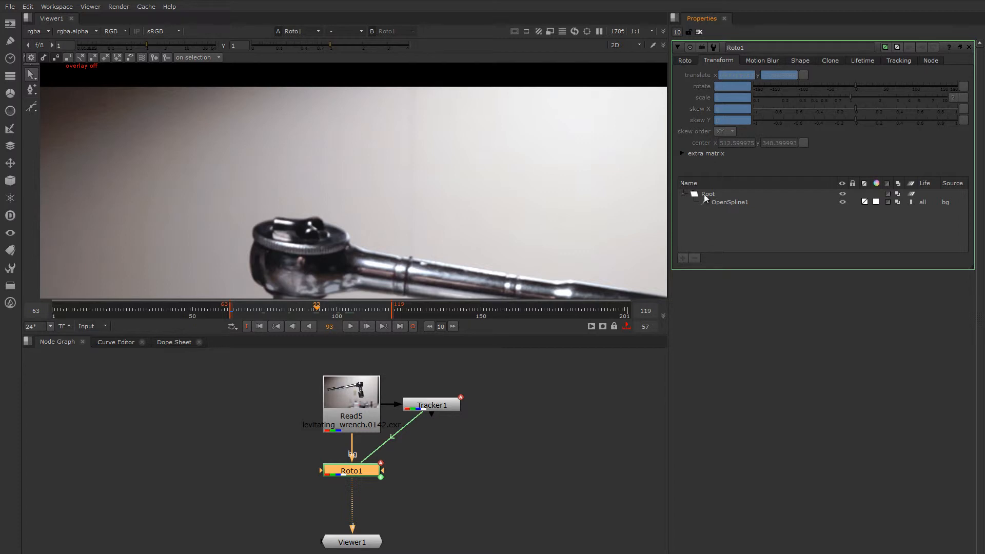
left_click(724, 202)
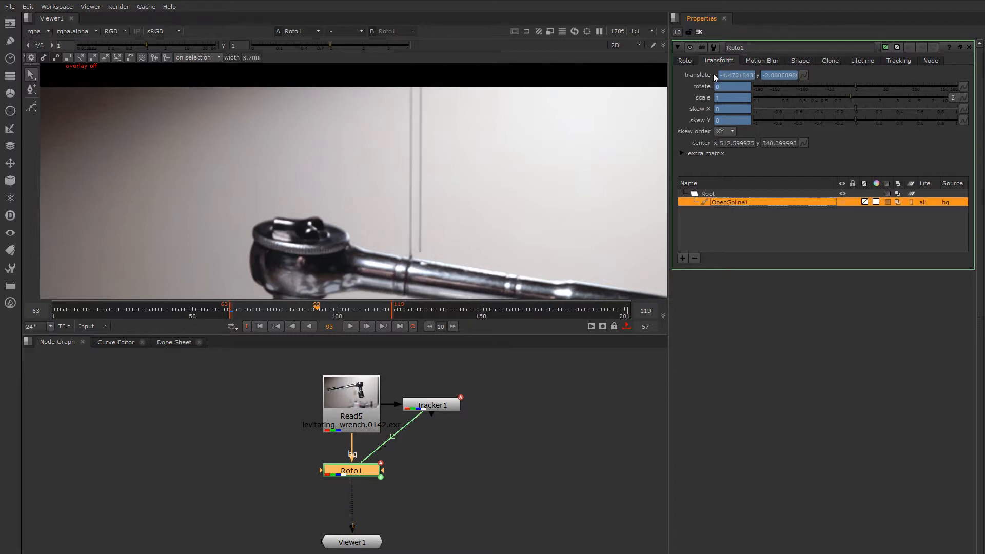
right_click(723, 203)
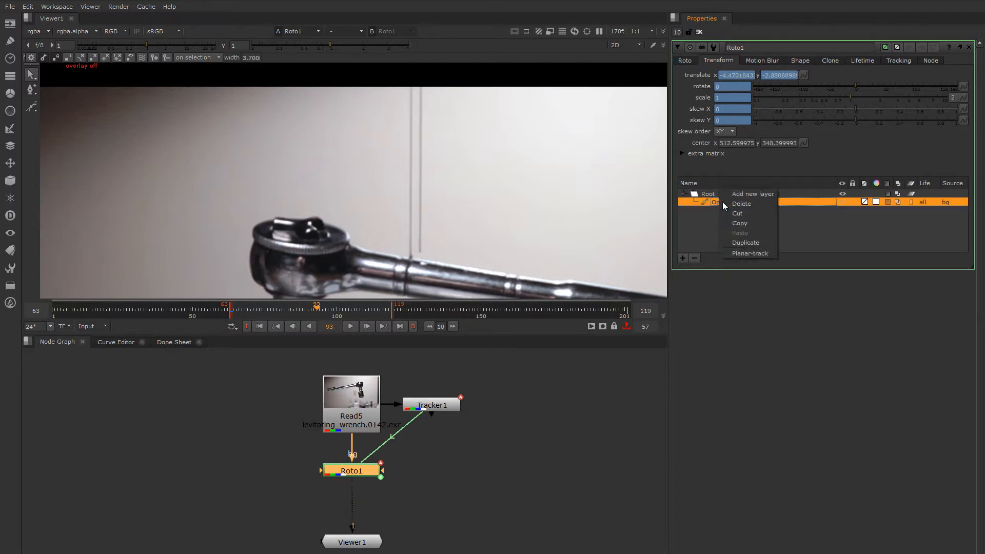
left_click(747, 243)
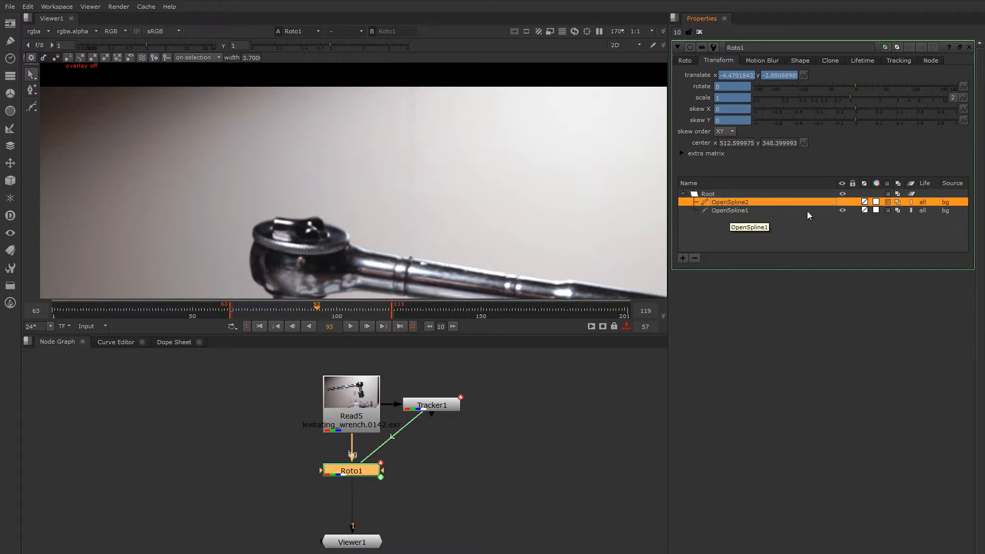
left_click(842, 210)
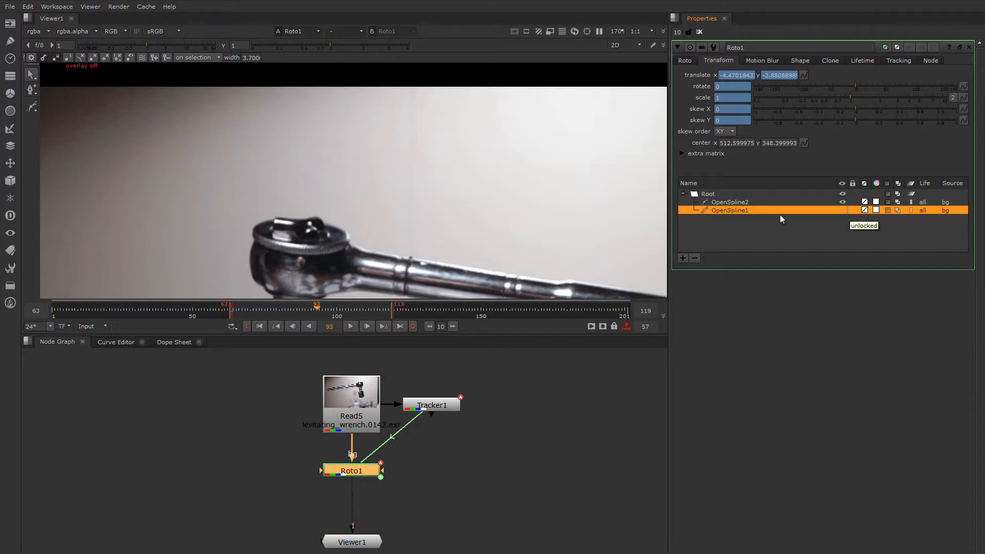
left_click(729, 202)
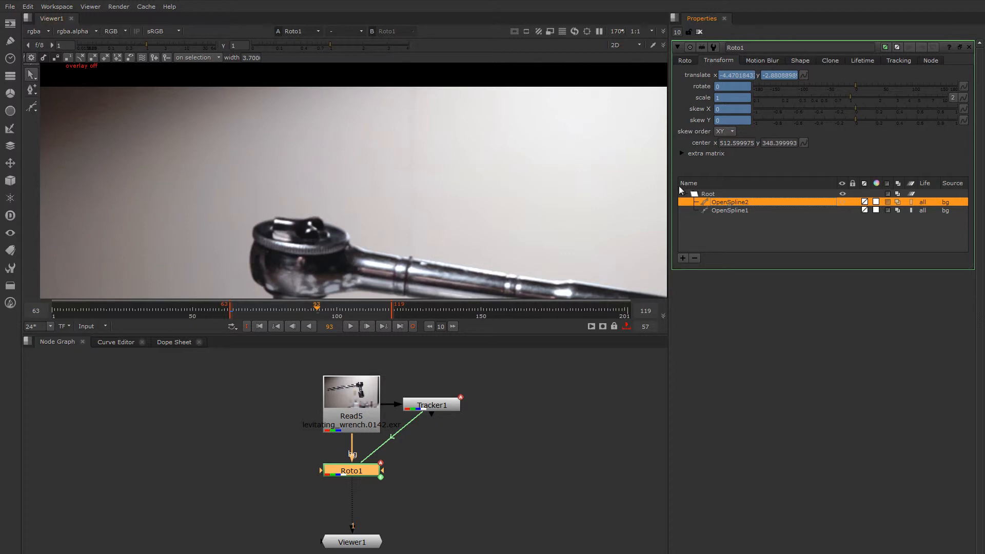
left_click(830, 60)
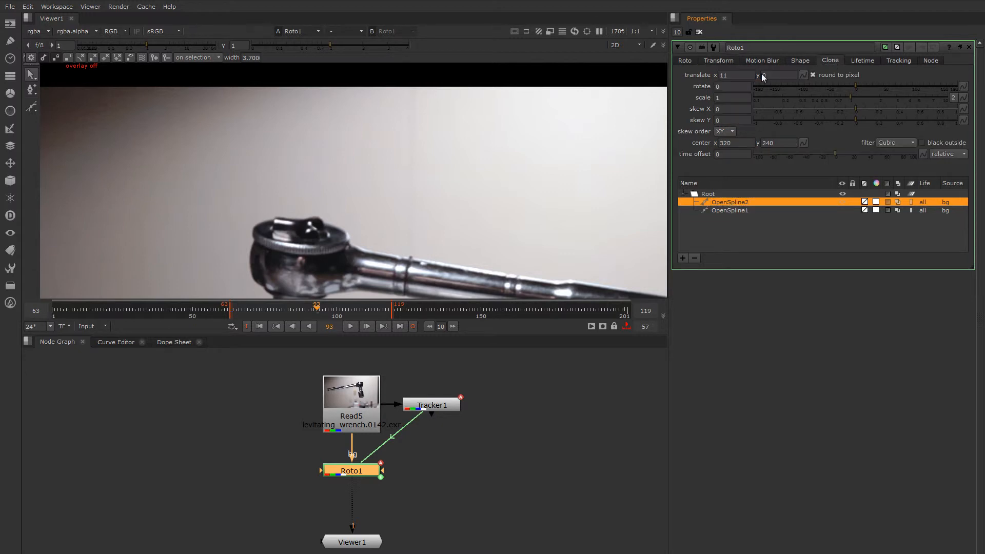
Set OpenSpline2's clone translate x to -11
left_click(723, 77)
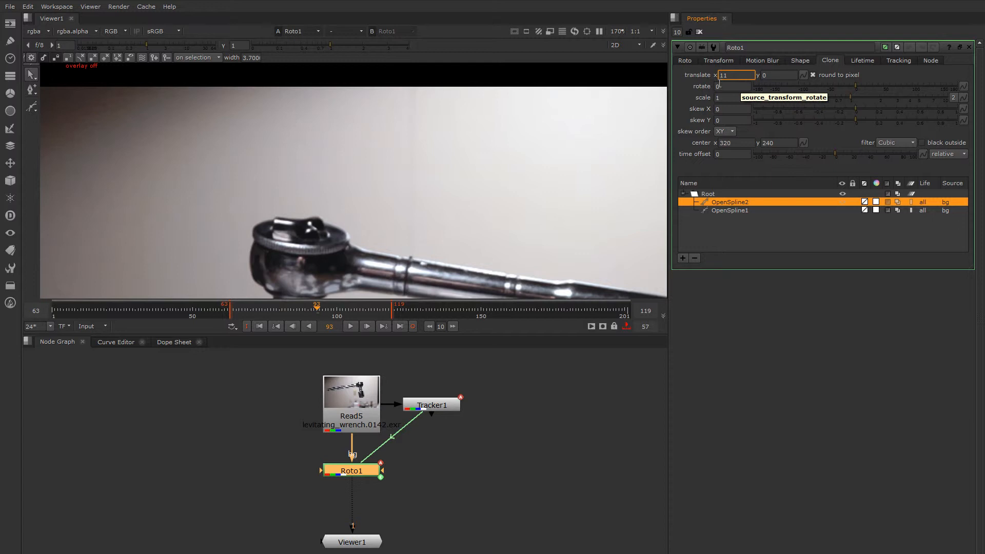
type("-")
key("Return")
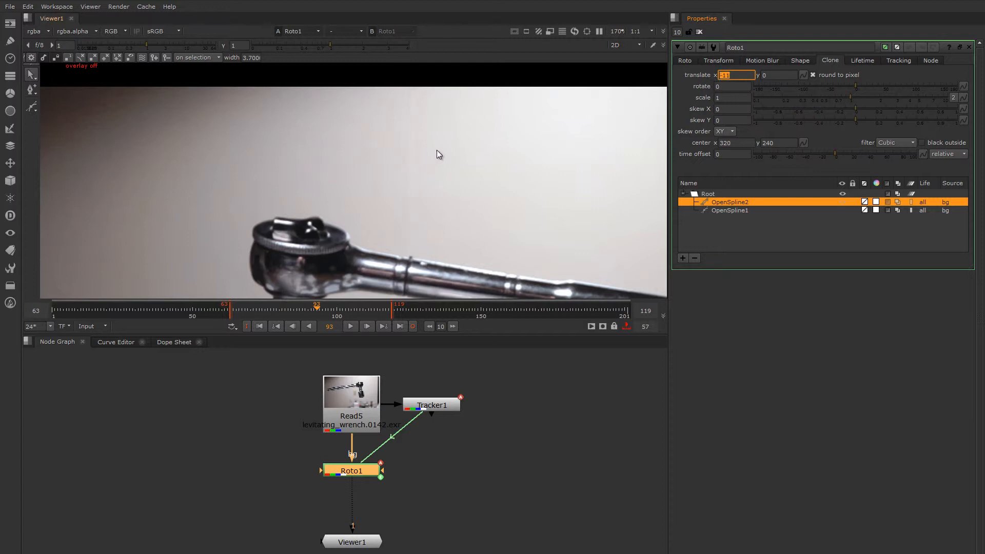
scroll(426, 153, "up", 2)
scroll(411, 145, "down", 2)
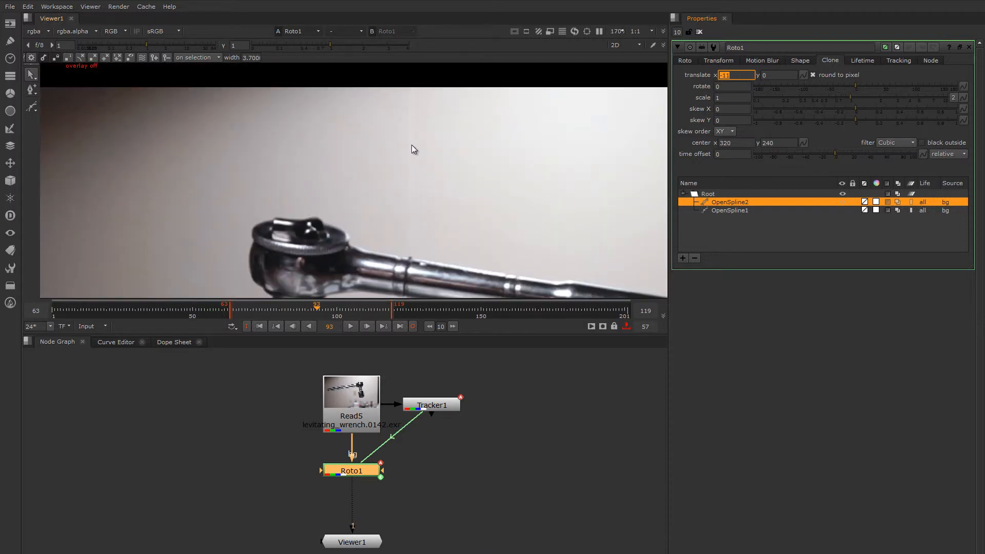
scroll(412, 145, "up", 2)
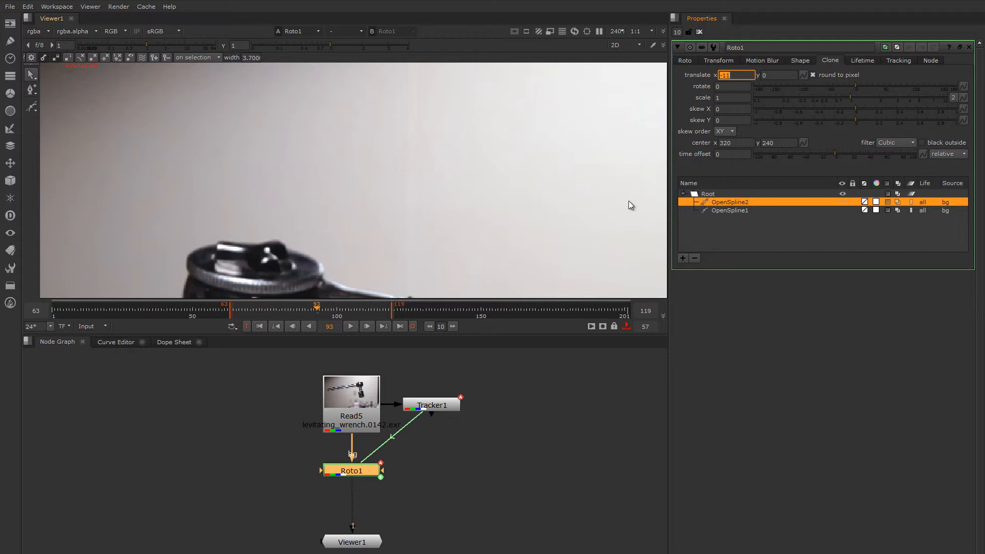
Compare against OpenSpline1's clone offset of 11, then go back to OpenSpline2
left_click(725, 211)
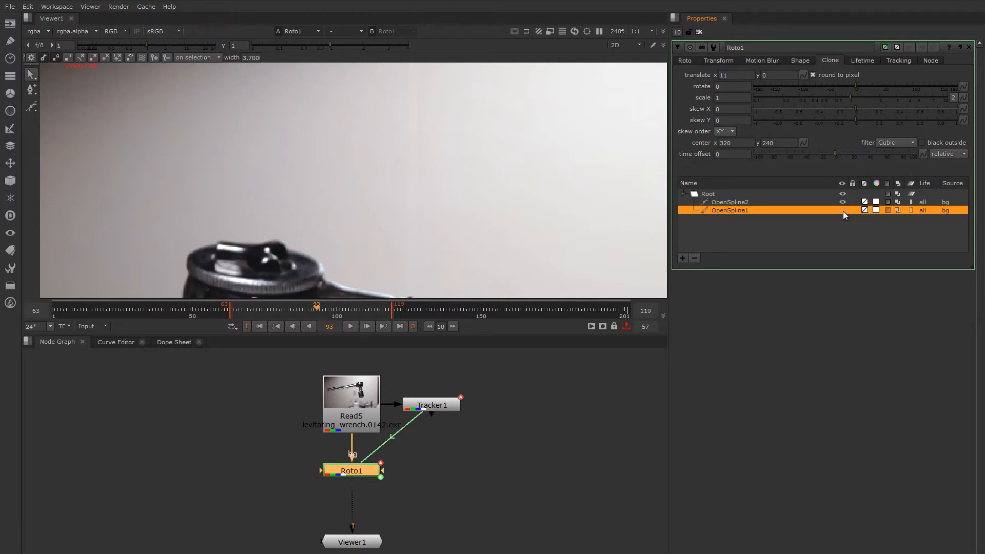
left_click(842, 203)
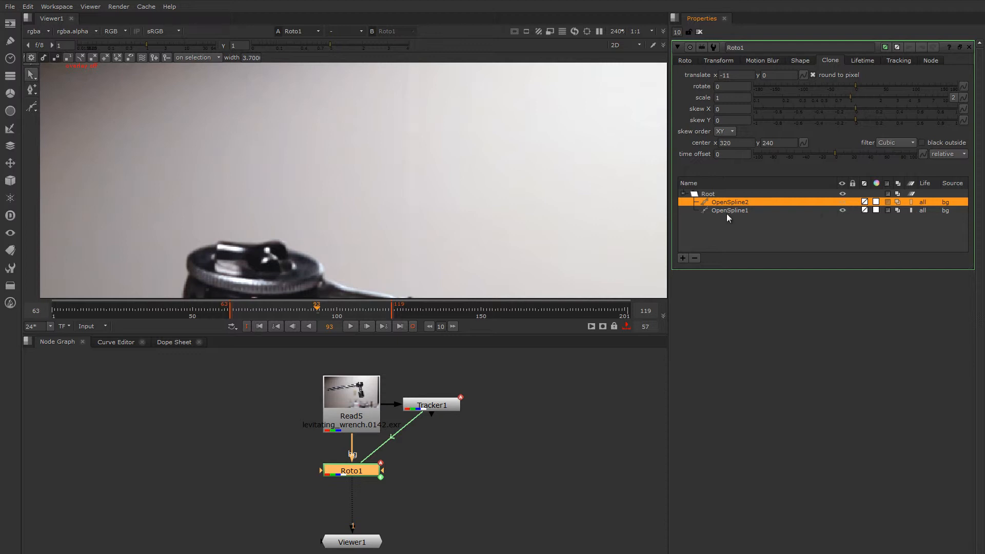
left_click(686, 61)
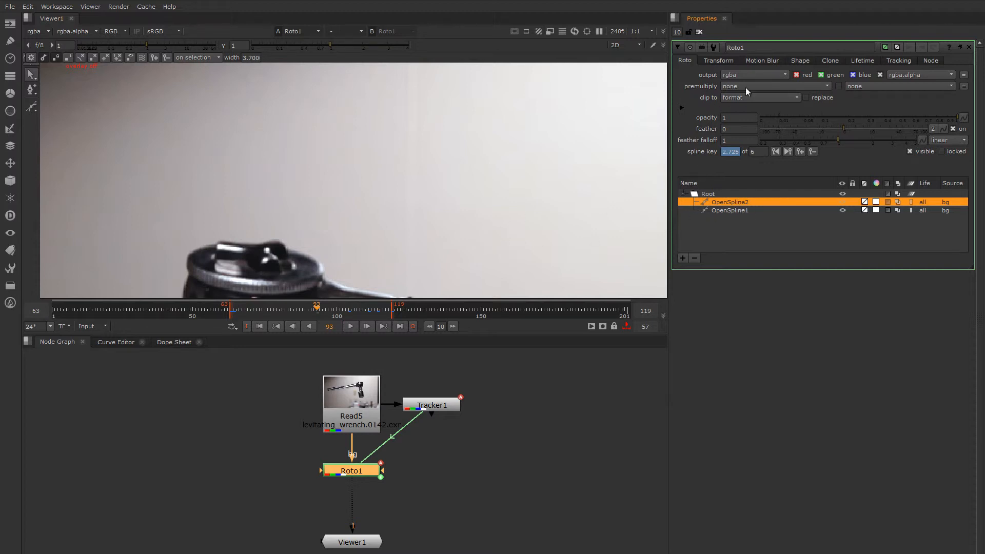
Reduce OpenSpline2's opacity to 0.525 and feather its edges by 2.4
left_click(831, 61)
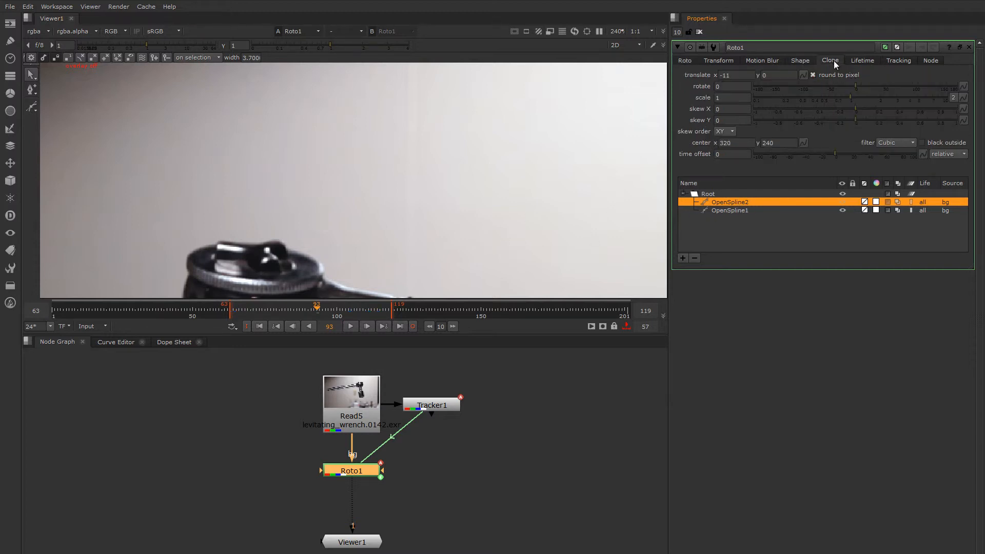
left_click(795, 63)
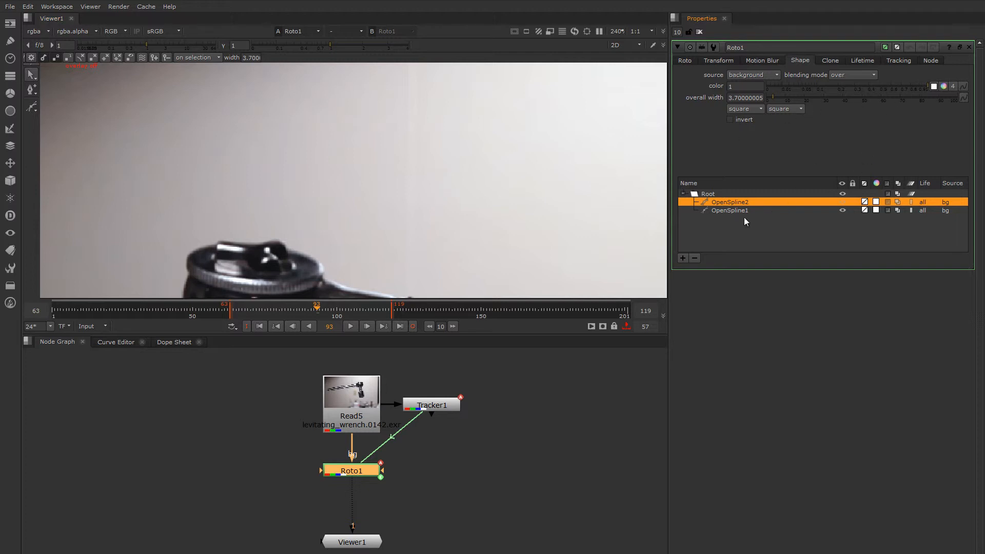
left_click(685, 60)
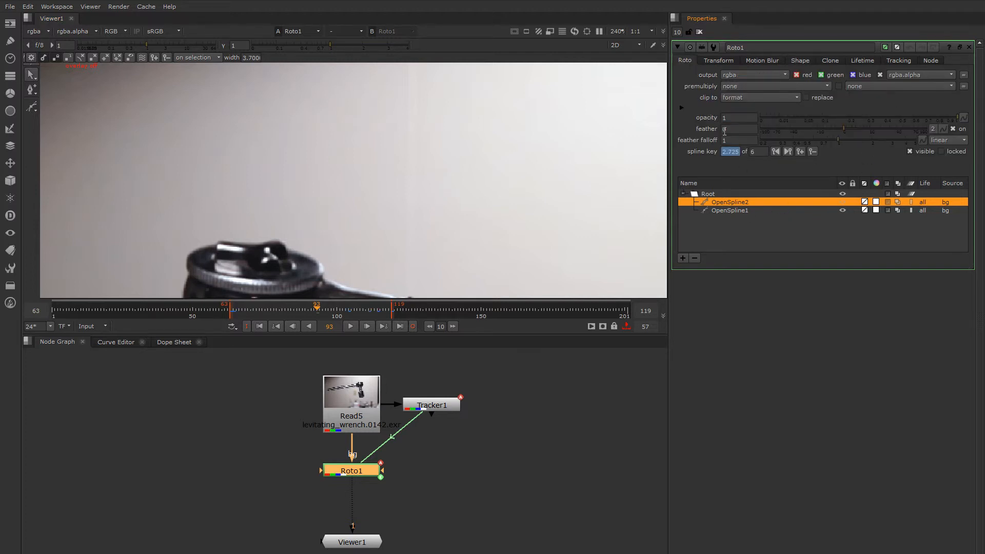
mouse_move(873, 122)
left_mouse_down()
mouse_move(935, 118)
mouse_move(824, 116)
mouse_move(925, 128)
mouse_move(844, 130)
mouse_move(857, 131)
left_mouse_up()
left_click(881, 122)
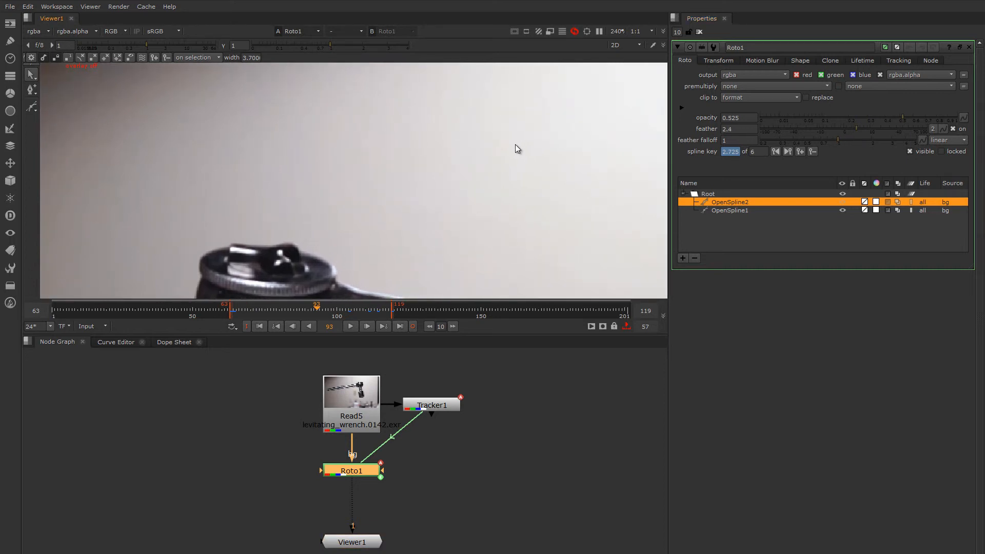
Scrub through the shot, settle on frame 100 and frame the wrench to confirm the wire is gone
scroll(550, 185, "down", 3)
middle_click_drag(407, 205, 367, 158)
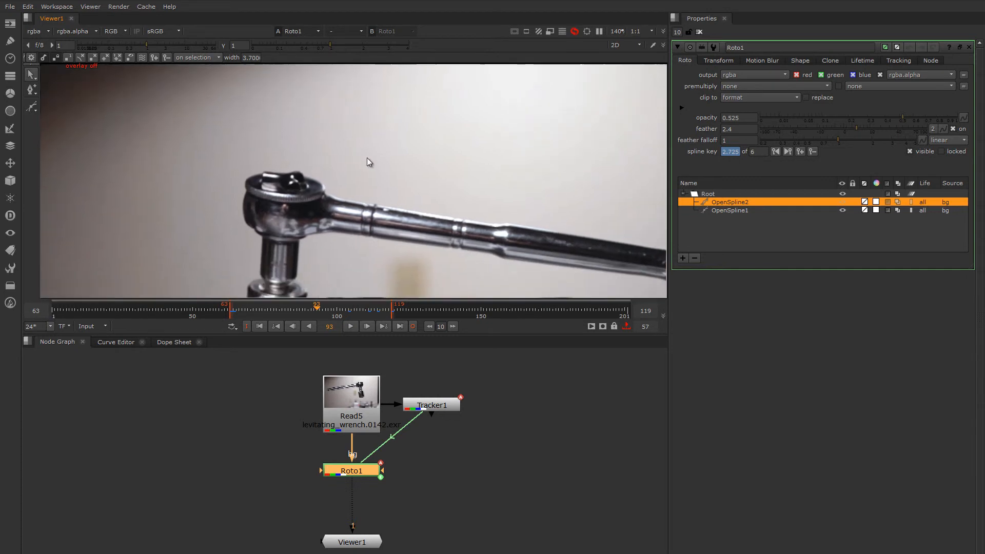
left_click_drag(309, 309, 366, 319)
scroll(367, 221, "down", 2)
scroll(366, 141, "up", 3)
scroll(367, 142, "up", 3)
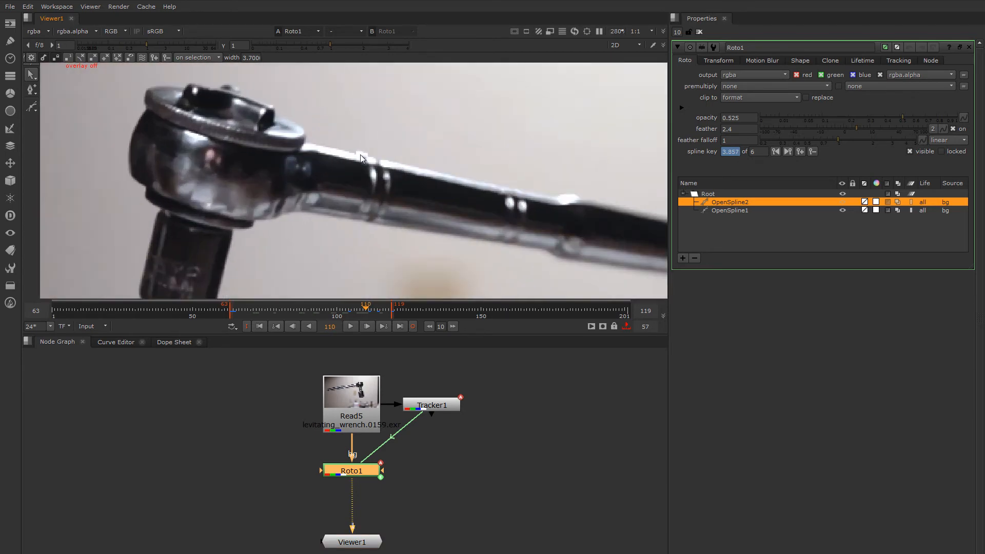
mouse_move(343, 313)
left_mouse_down()
mouse_move(288, 315)
mouse_move(336, 315)
left_mouse_up()
scroll(381, 237, "down", 2)
scroll(330, 198, "down", 3)
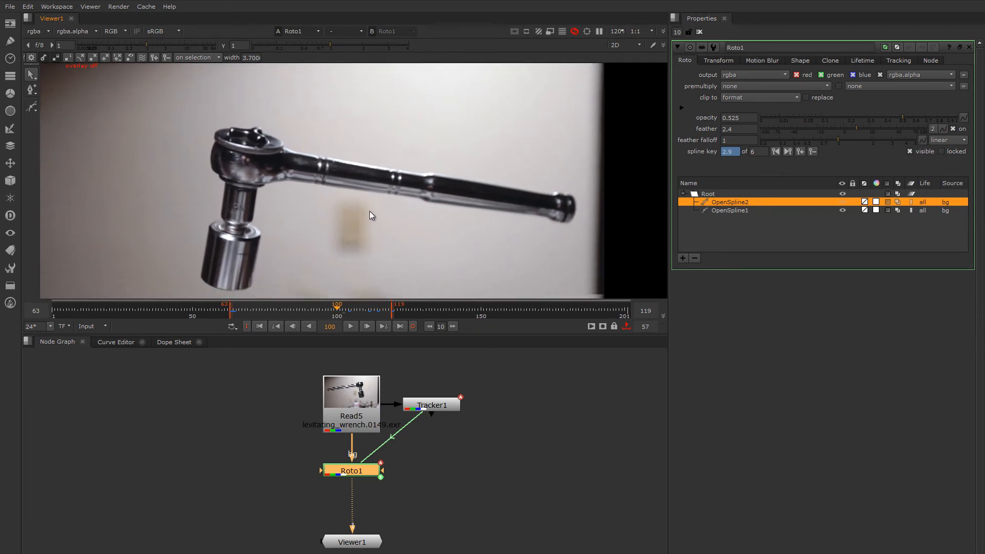
scroll(382, 247, "down", 1)
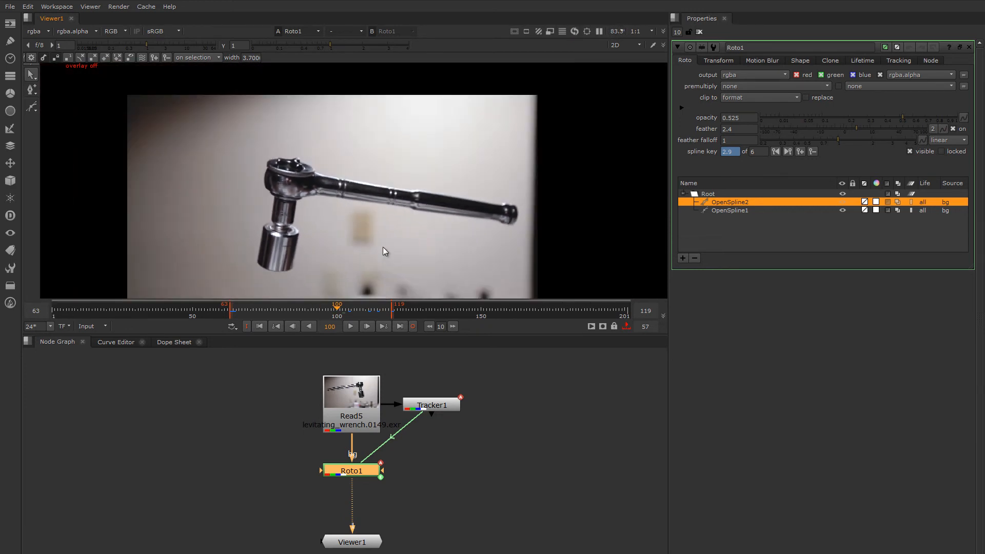
middle_click_drag(383, 248, 380, 214)
left_click(829, 60)
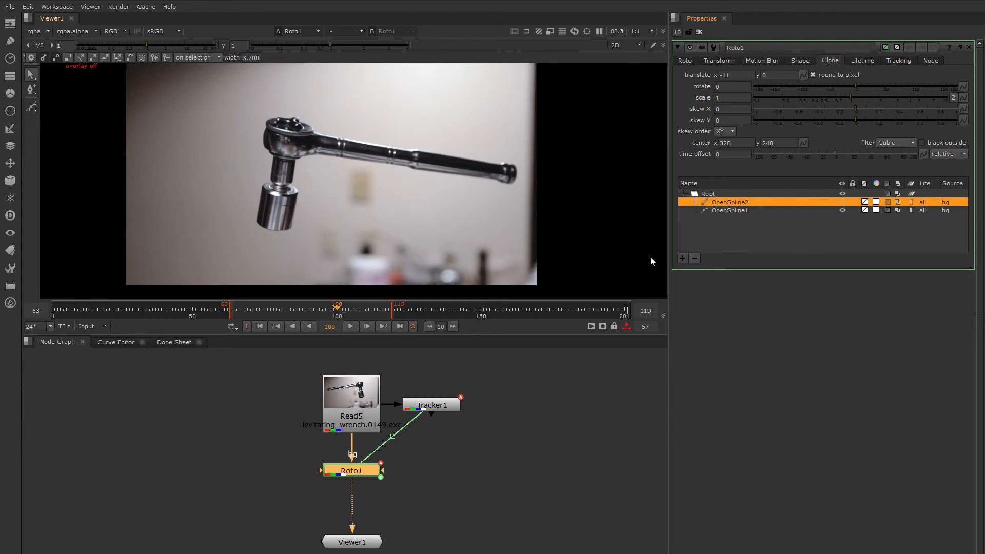
Check OpenSpline2's clone source in the Shape settings and keep it on background
left_click(801, 61)
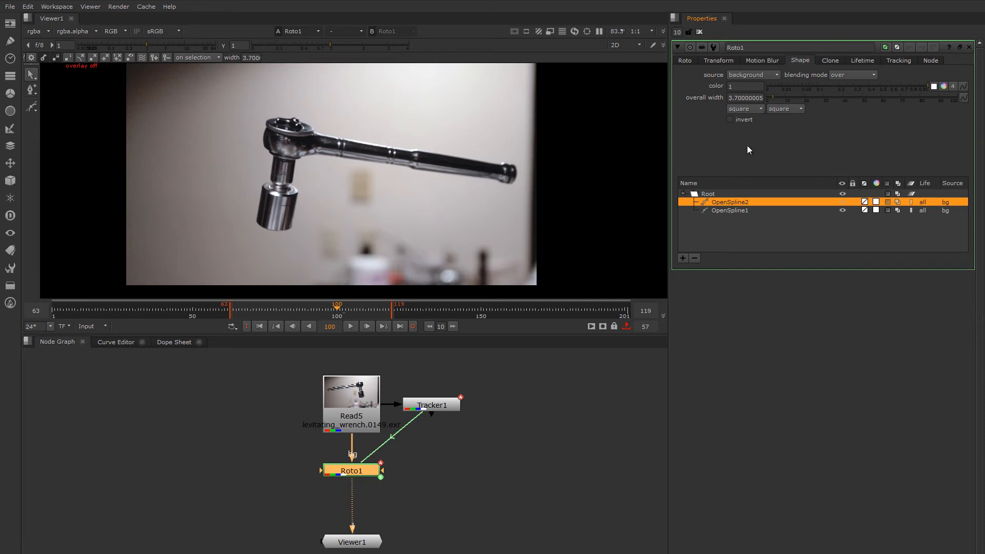
left_click(751, 74)
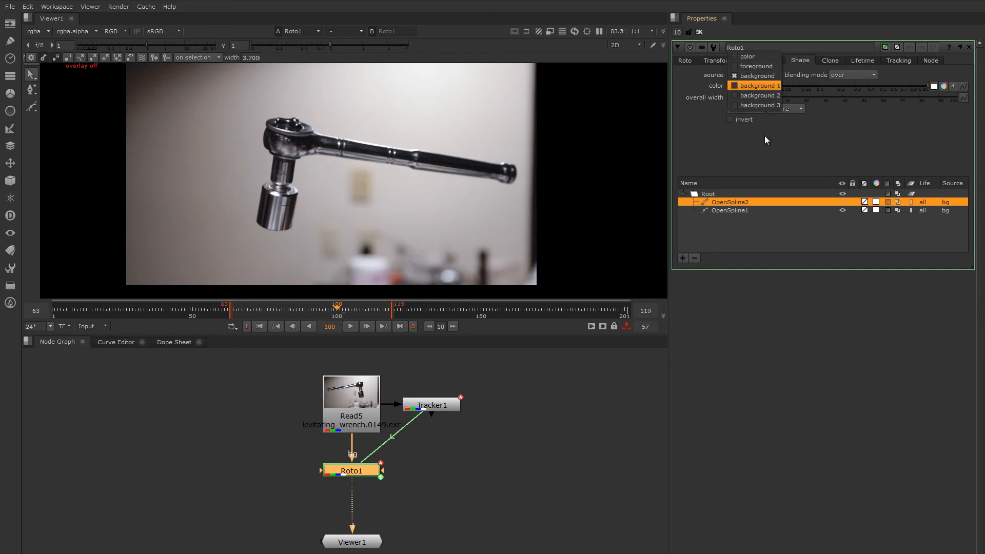
left_click(769, 153)
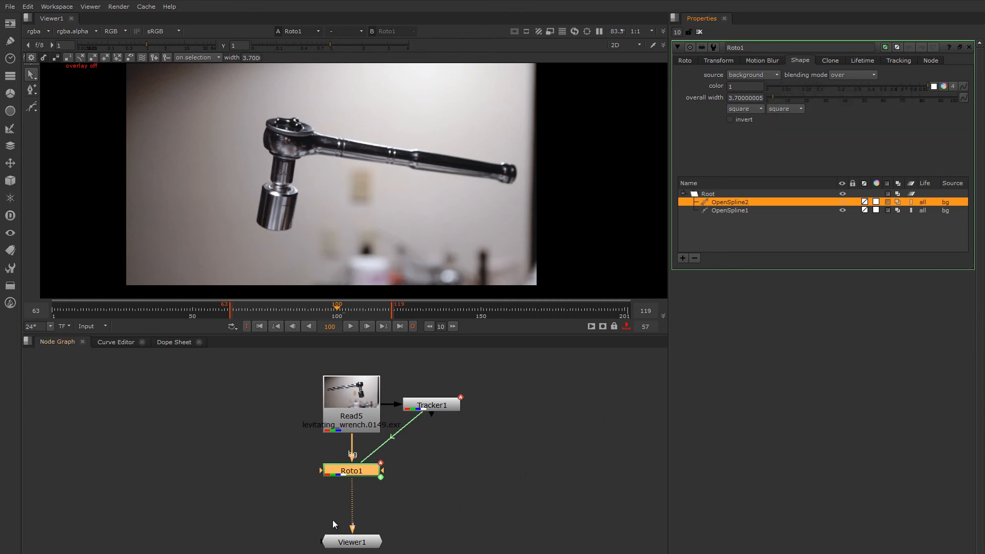
Discard a spare bg input pulled from Roto1, leaving only Read5, and move Roto1 slightly lower
left_click_drag(320, 471, 252, 431)
left_click_drag(252, 430, 273, 422)
left_click_drag(318, 471, 254, 391)
left_click_drag(357, 475, 361, 481)
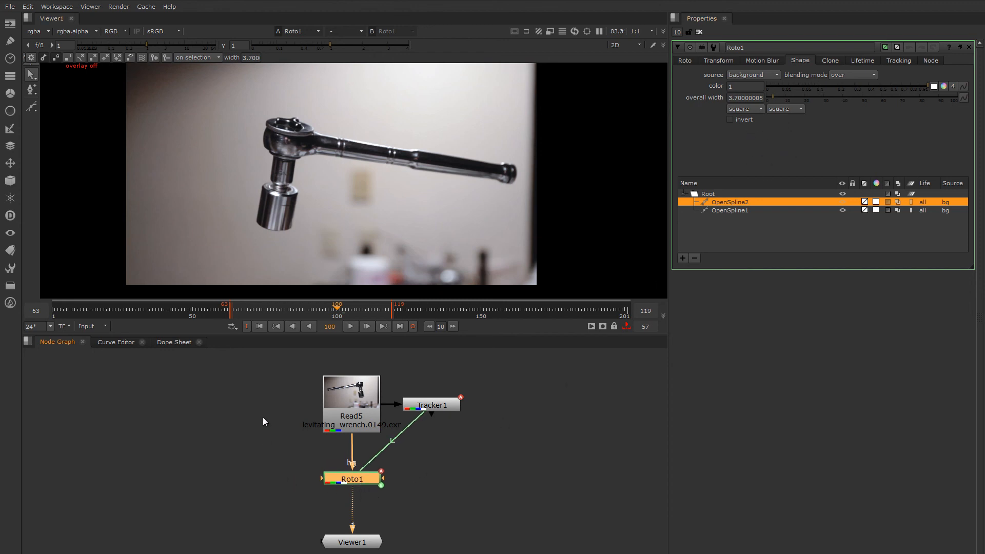